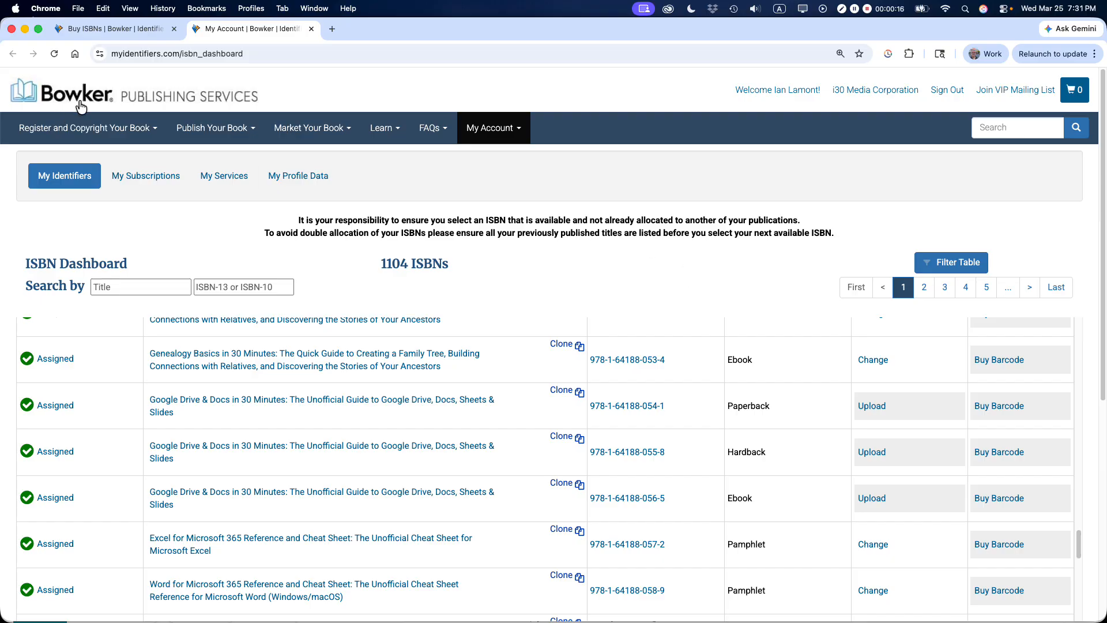
- Review the ISBN packages and their prices on the Buy ISBNs page, including the 10 ISBNs offer
left_click(86, 28)
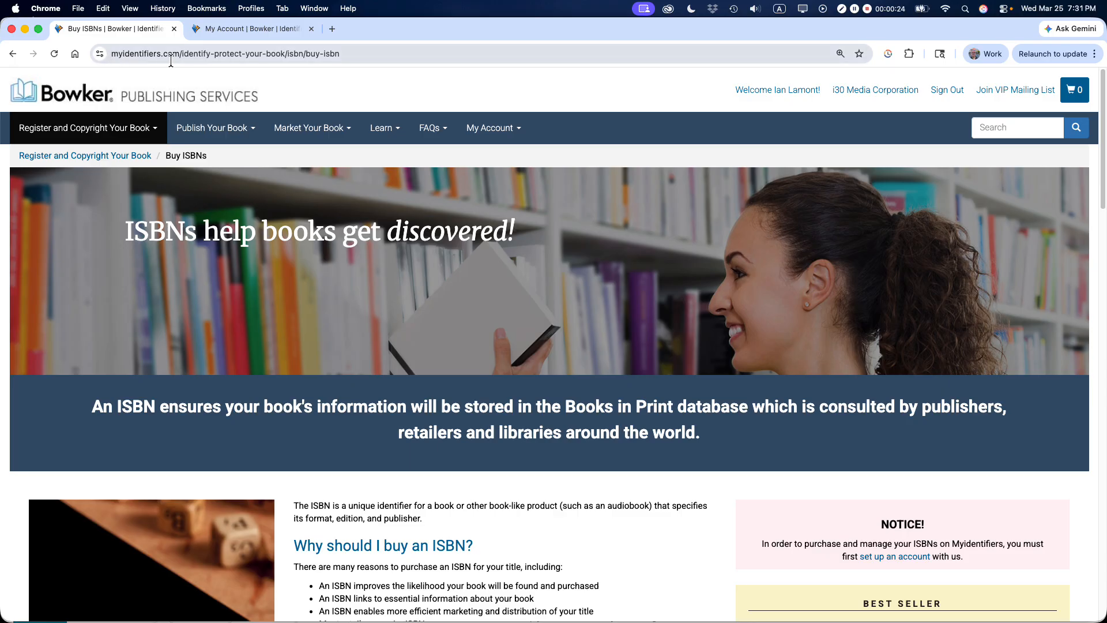
scroll(609, 324, "down", 5)
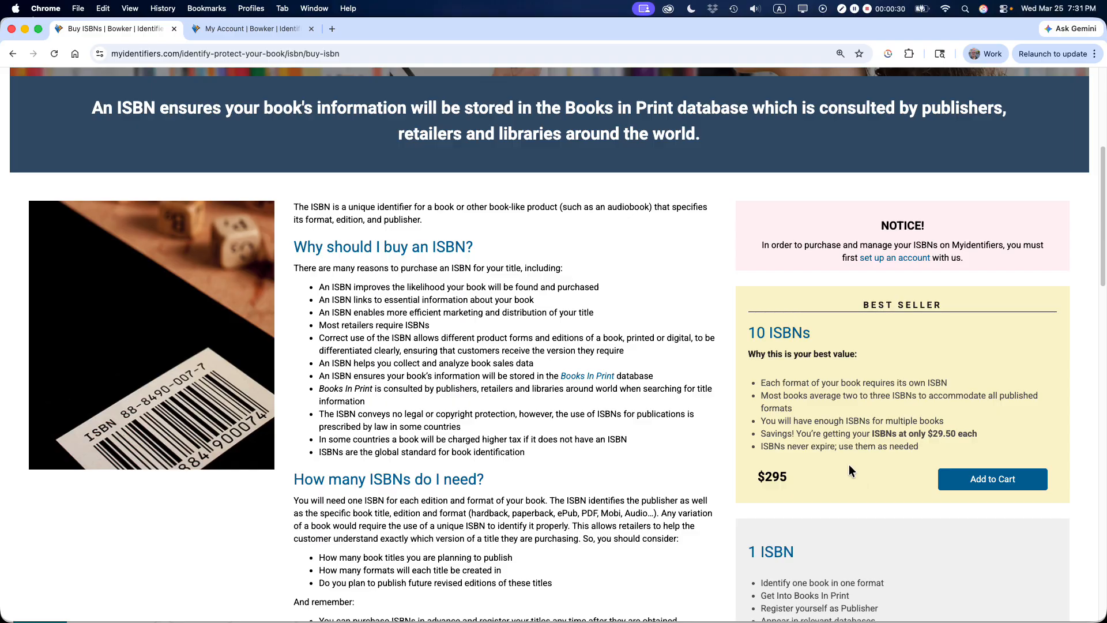
scroll(849, 465, "down", 2)
scroll(849, 465, "down", 1)
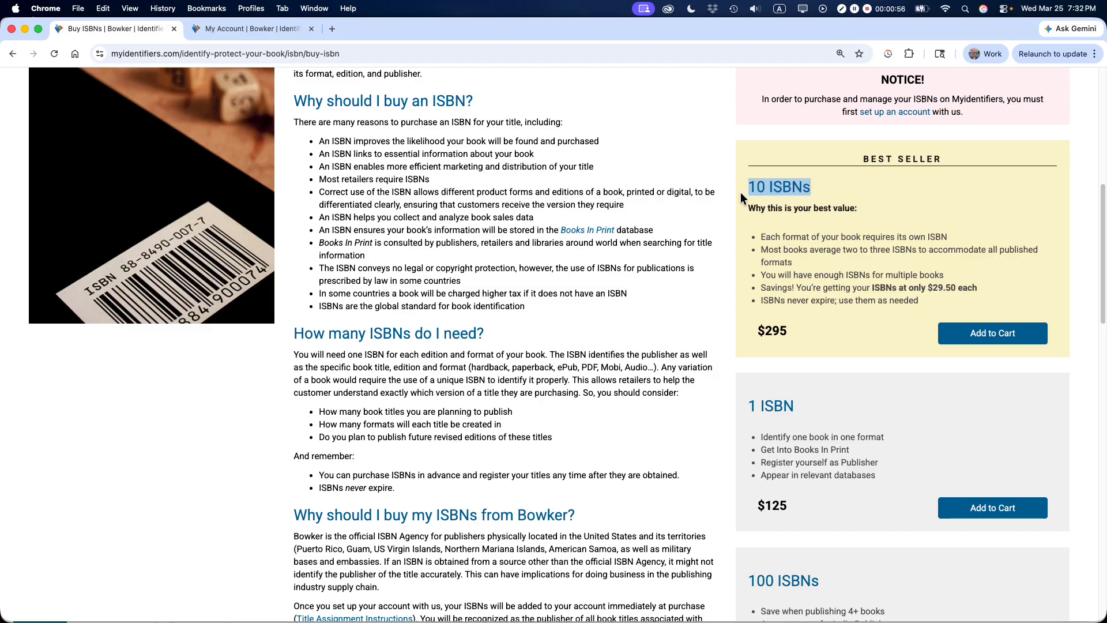
scroll(573, 312, "up", 10)
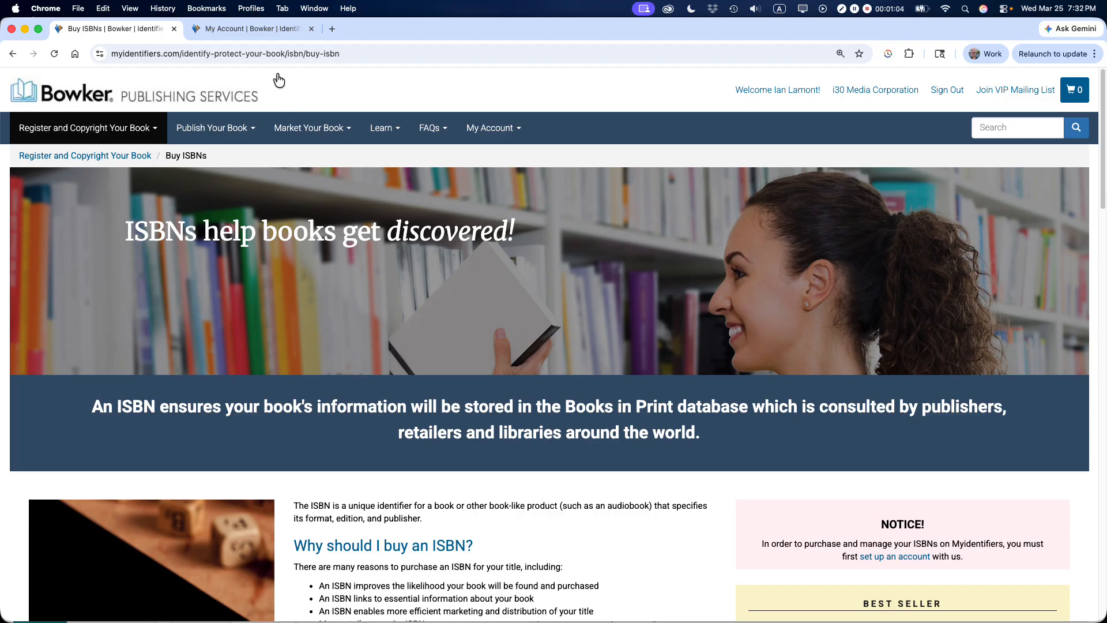
- Examine the account's ISBN dashboard for assigned titles and the first ISBNs without a title
left_click(254, 32)
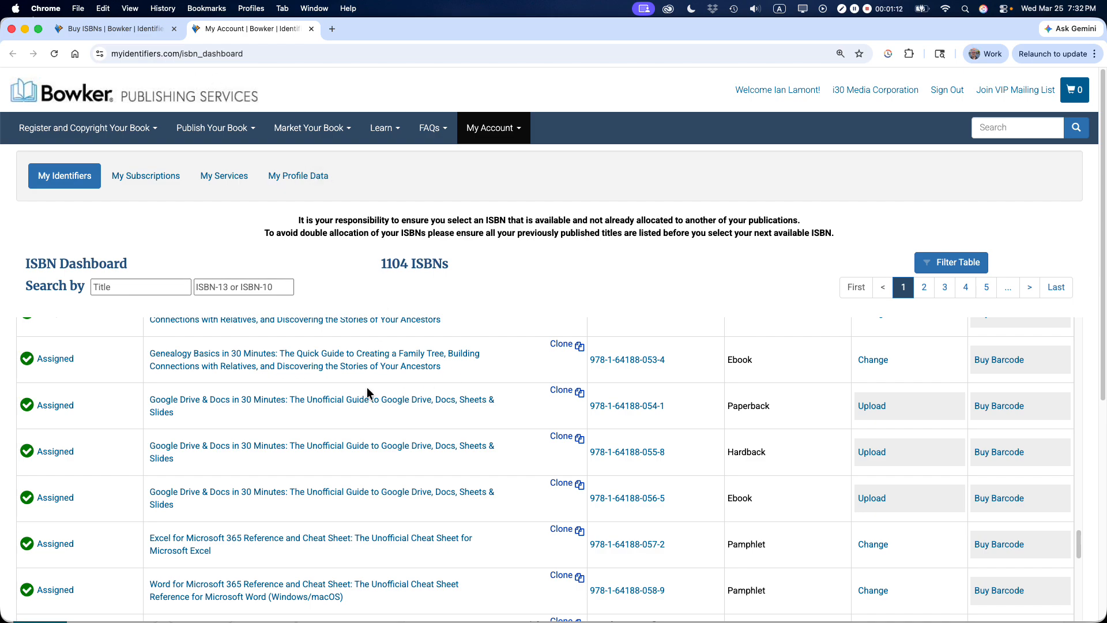
scroll(367, 386, "down", 5)
scroll(393, 371, "down", 10)
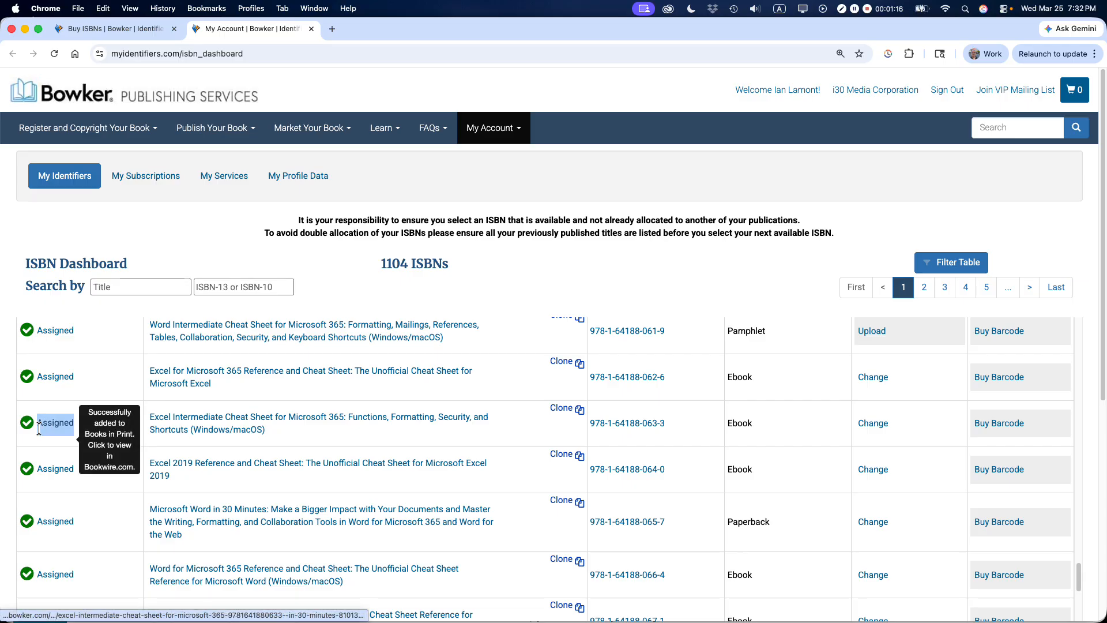
left_click_drag(38, 423, 74, 425)
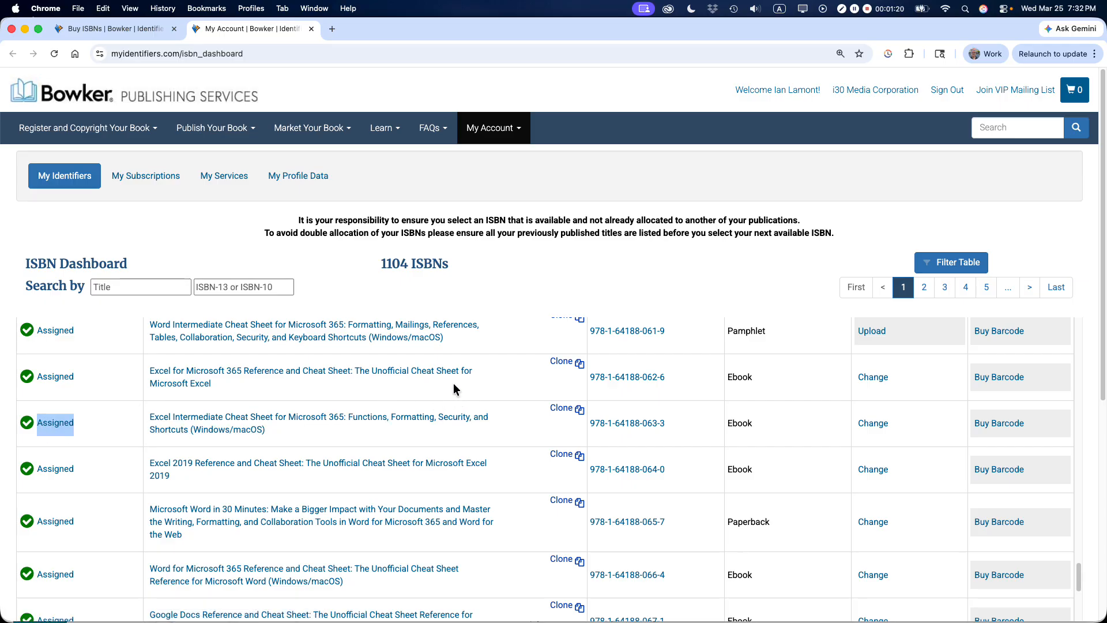
scroll(448, 388, "up", 5)
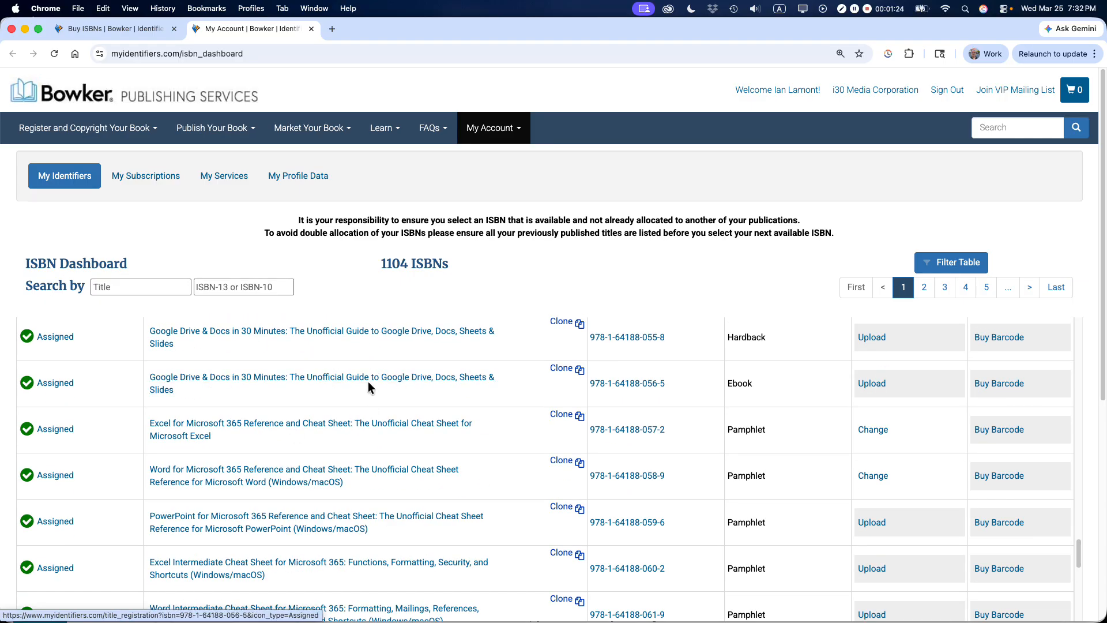
scroll(317, 405, "down", 15)
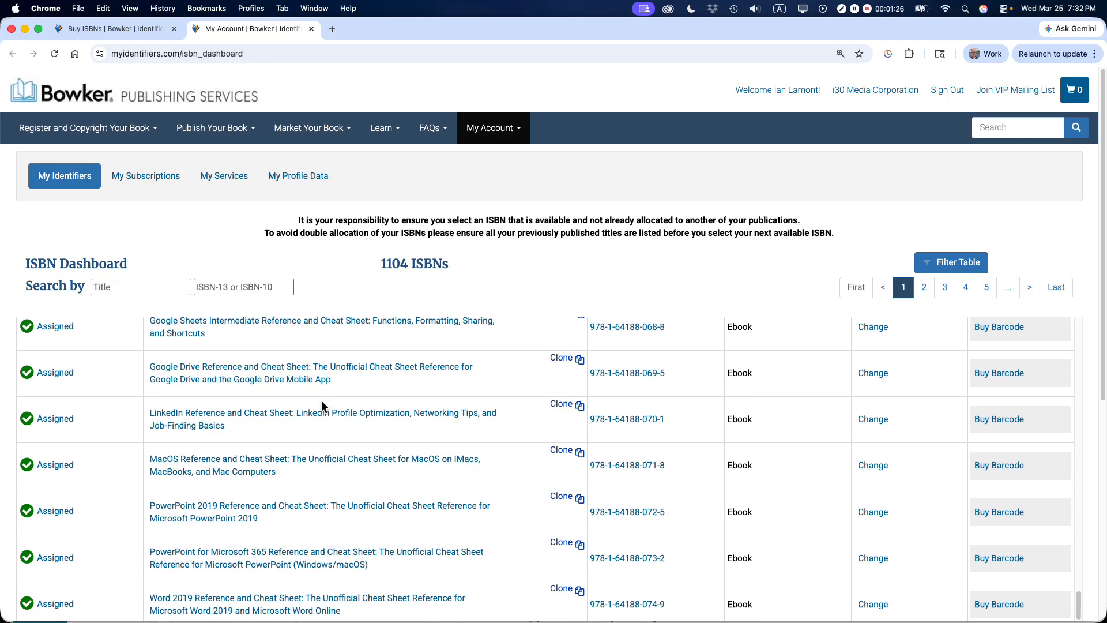
scroll(321, 400, "down", 5)
scroll(320, 401, "up", 4)
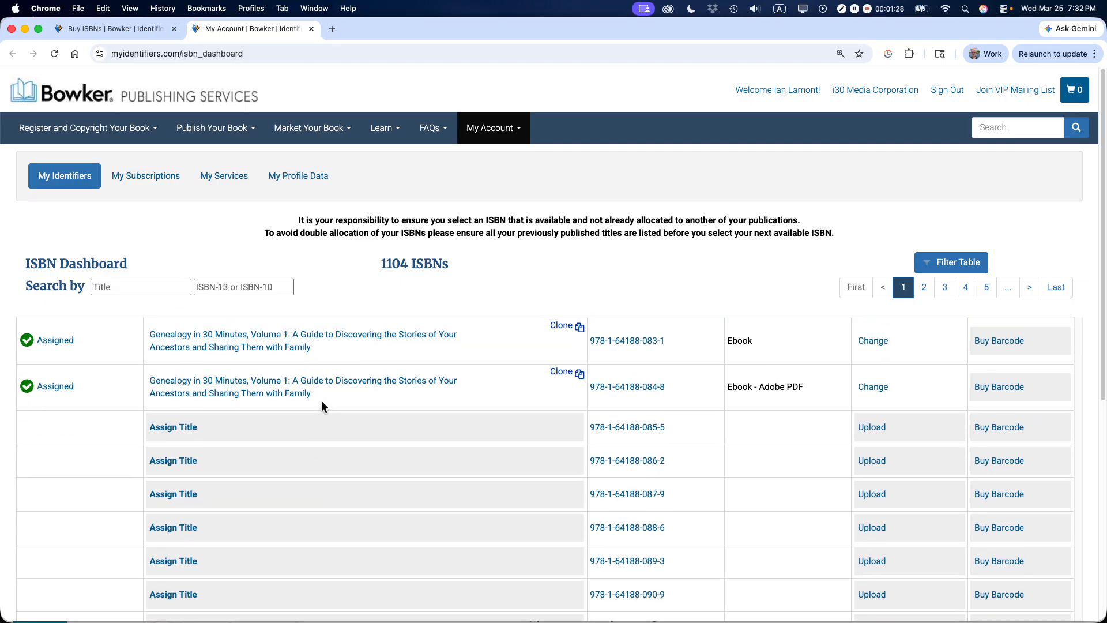
scroll(322, 531, "down", 4)
scroll(212, 513, "up", 2)
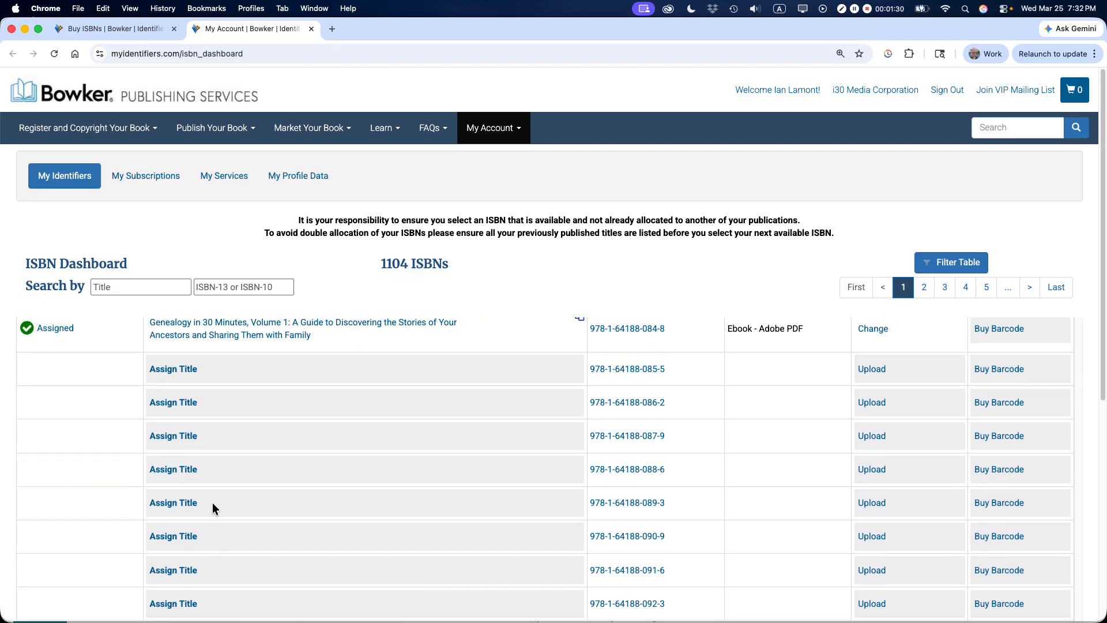
scroll(232, 392, "up", 1)
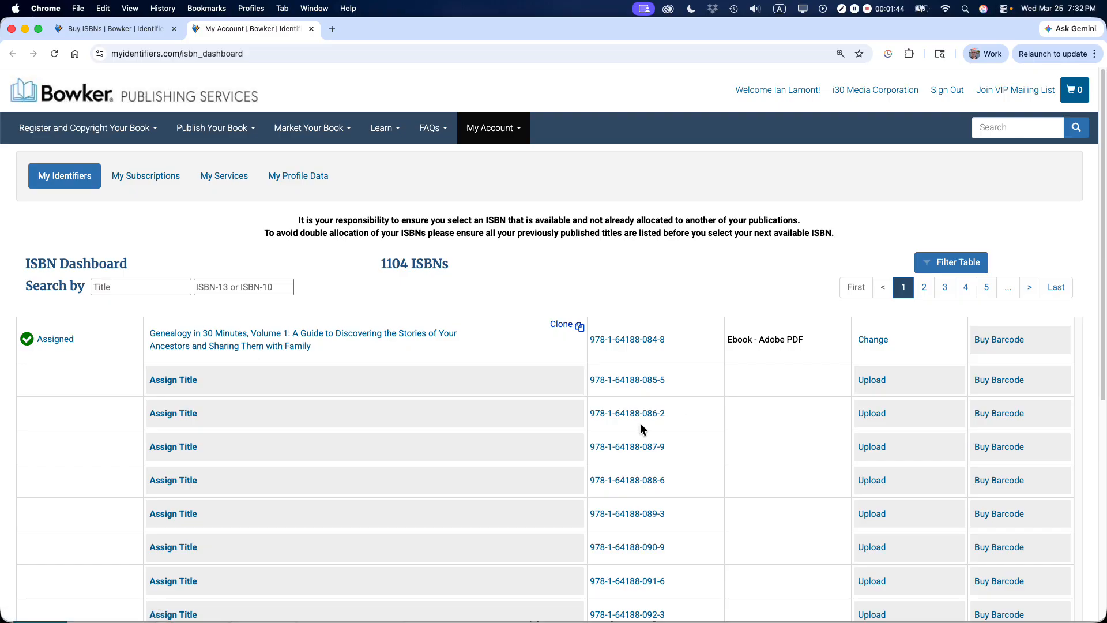
left_click(174, 381)
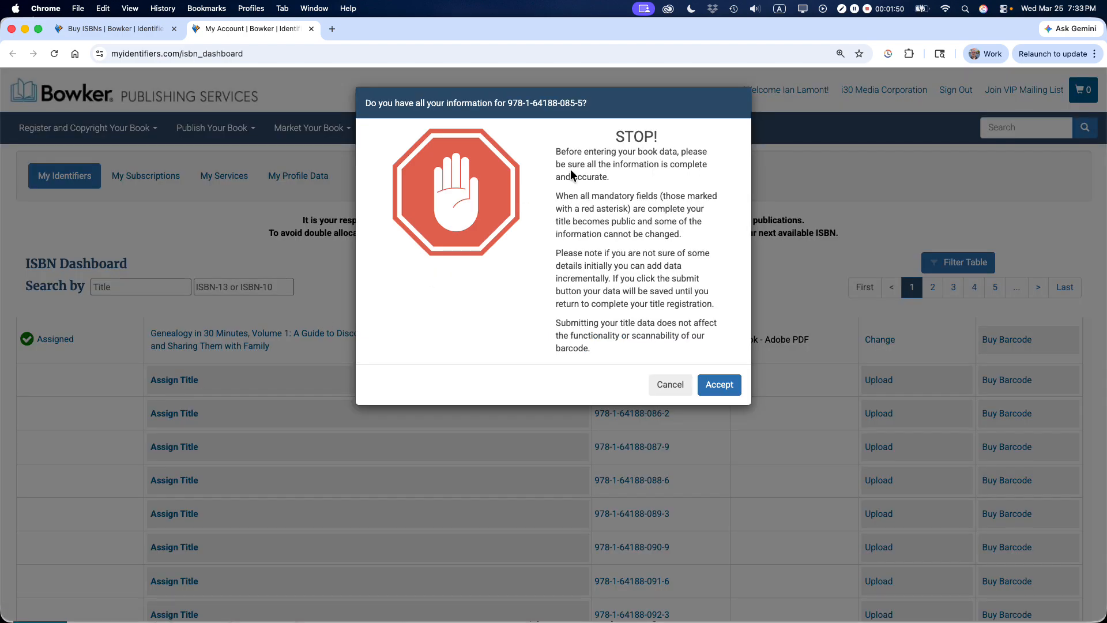
left_click_drag(556, 149, 629, 189)
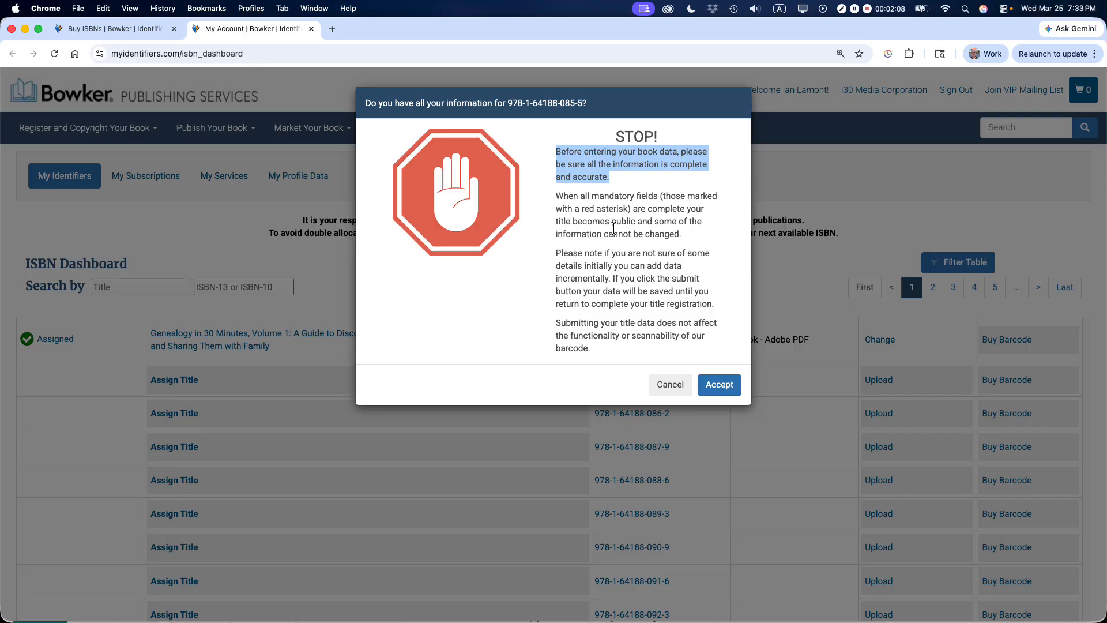
left_click_drag(556, 196, 680, 241)
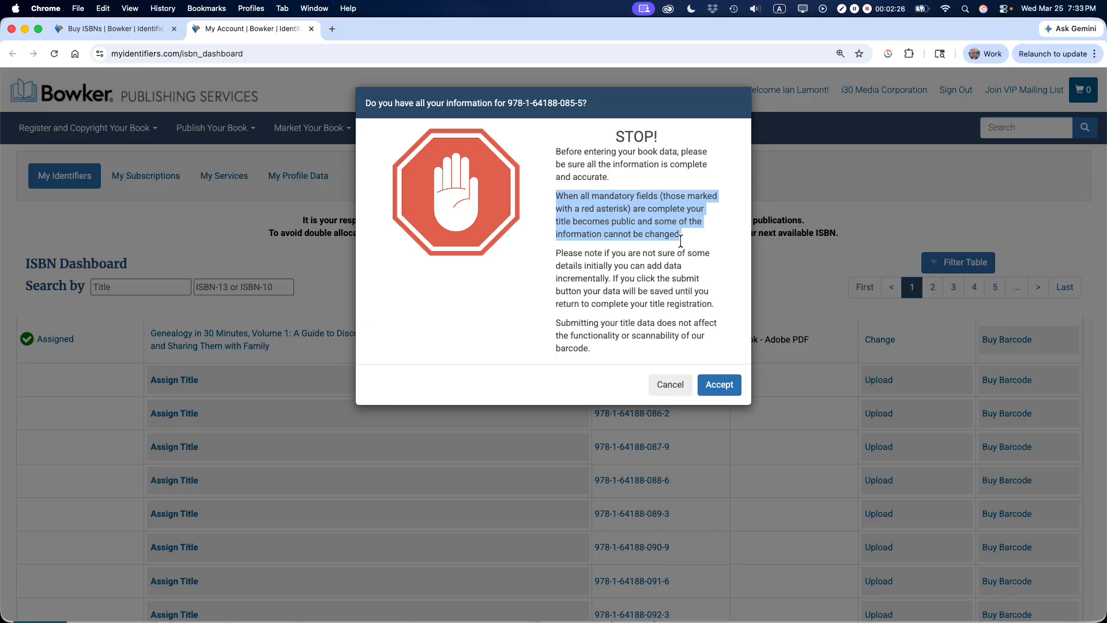
left_click(548, 275)
left_click_drag(557, 254, 700, 317)
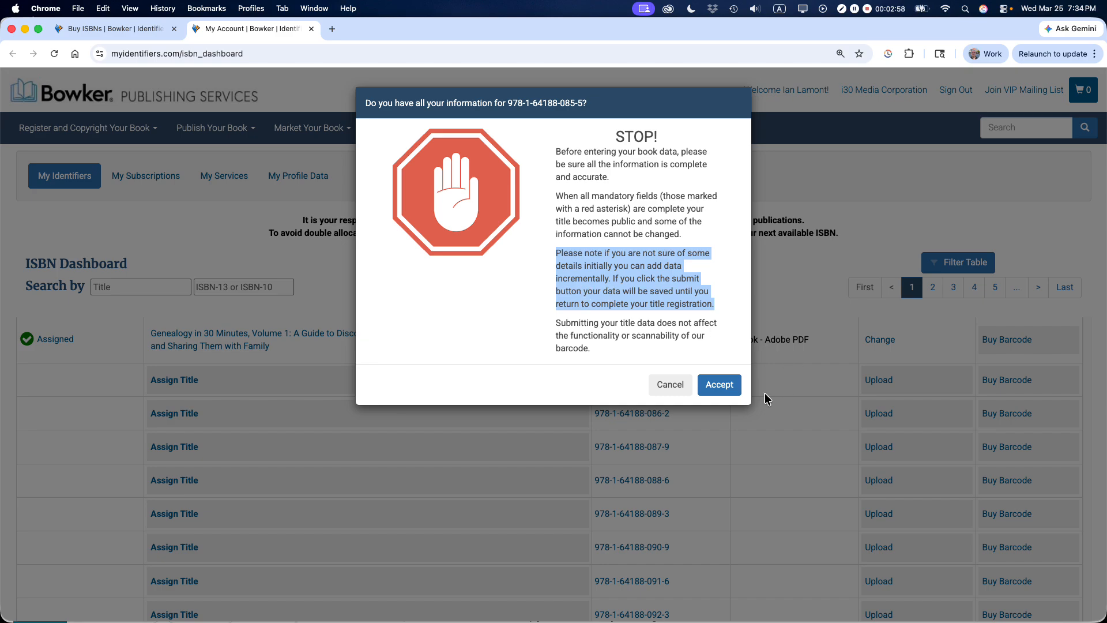
left_click(721, 385)
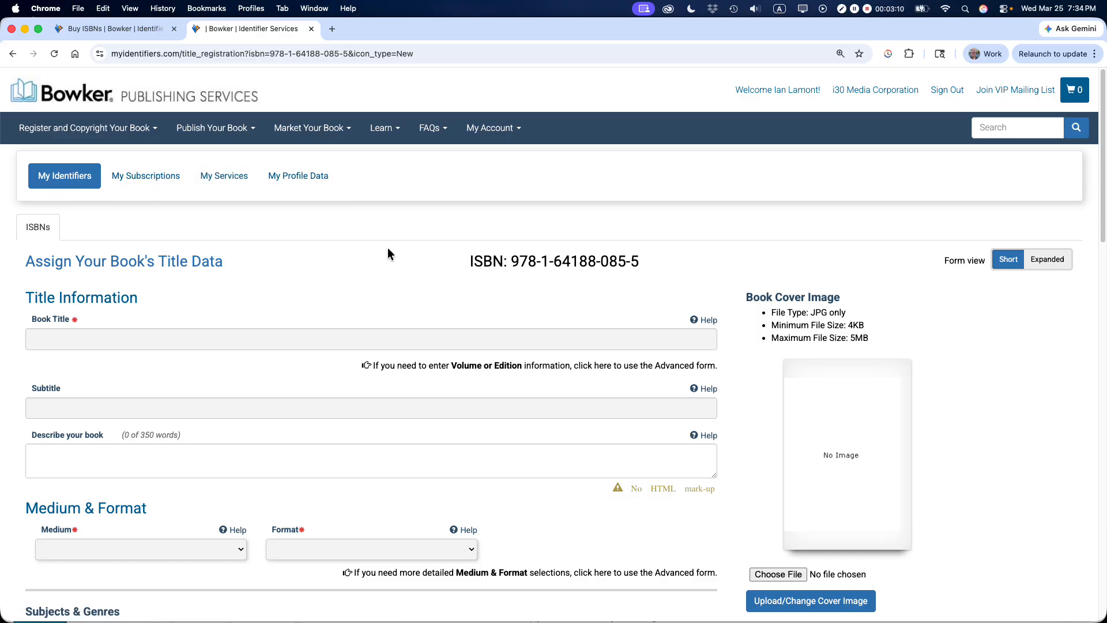
- Enter "Google Drive & Docs In 30 Minutes: The unofficial guide to Google Drive, Docs, Sheets & Slides" as the book title and dismiss the colon notice
scroll(387, 251, "down", 1)
scroll(388, 247, "down", 4)
left_click(67, 208)
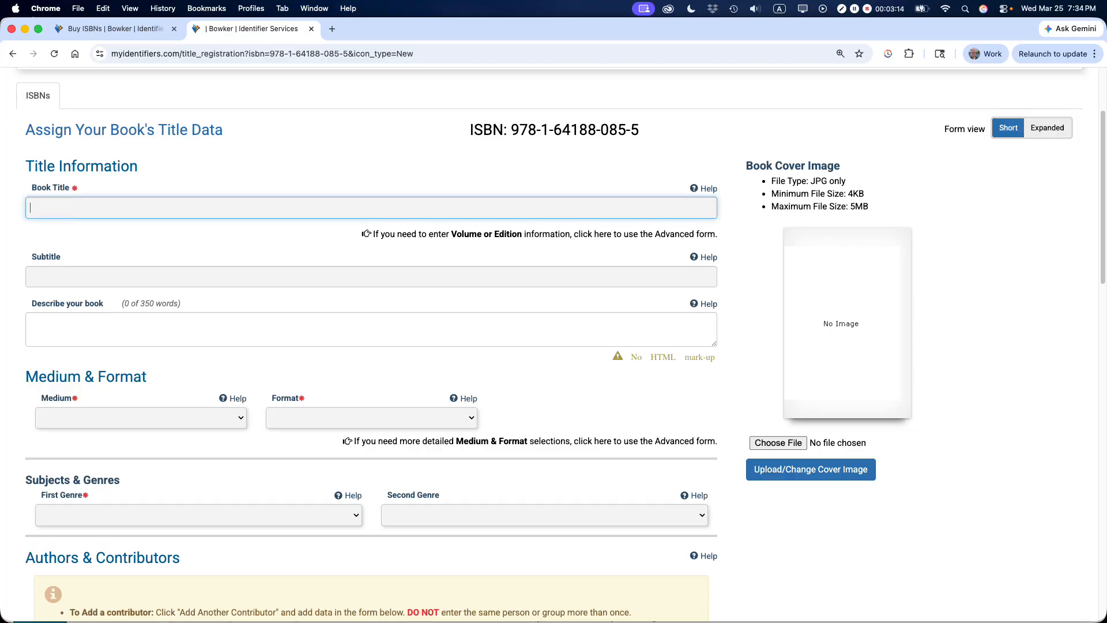
key("super+Tab")
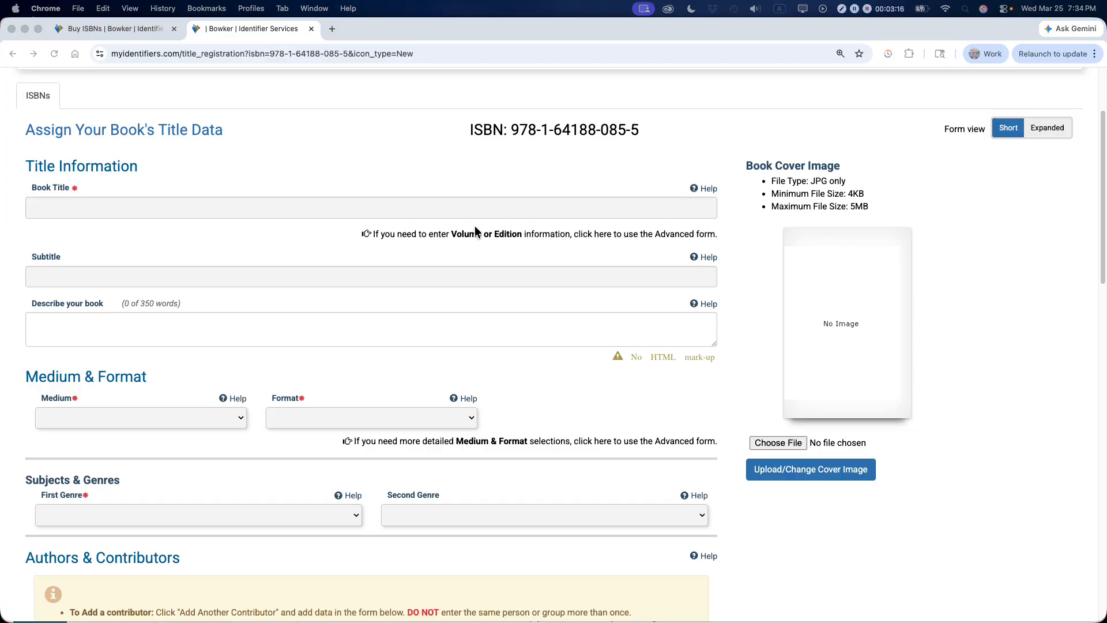
left_click(89, 207)
type("Google Drive & Docs In 30 Minutes: The unofficial guide to Google Drive, Docs, Sheets & Slides")
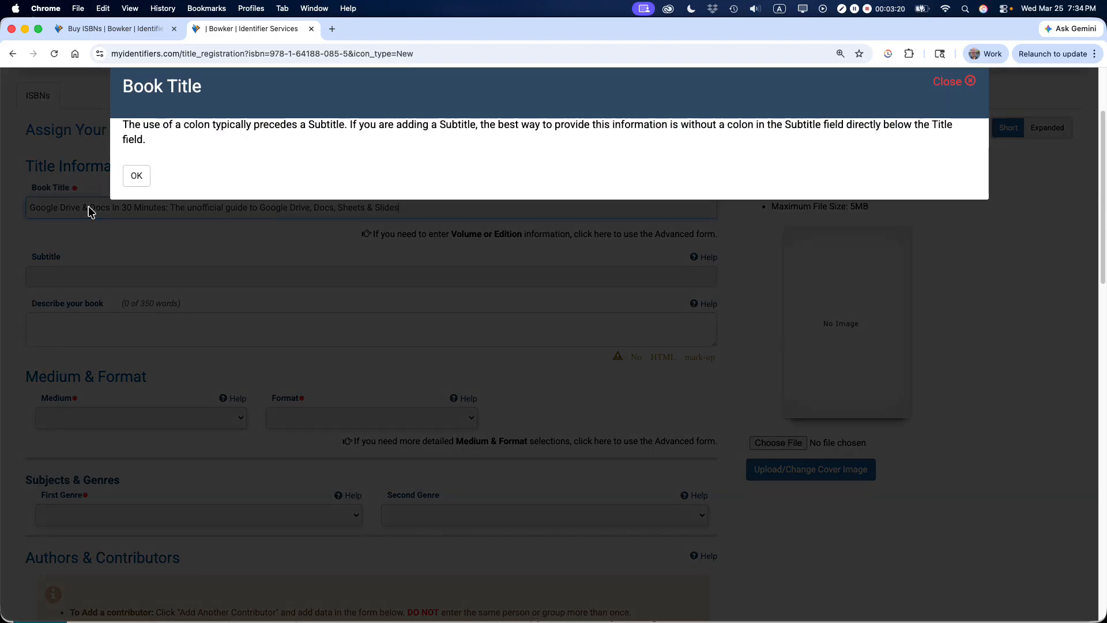
left_click(137, 176)
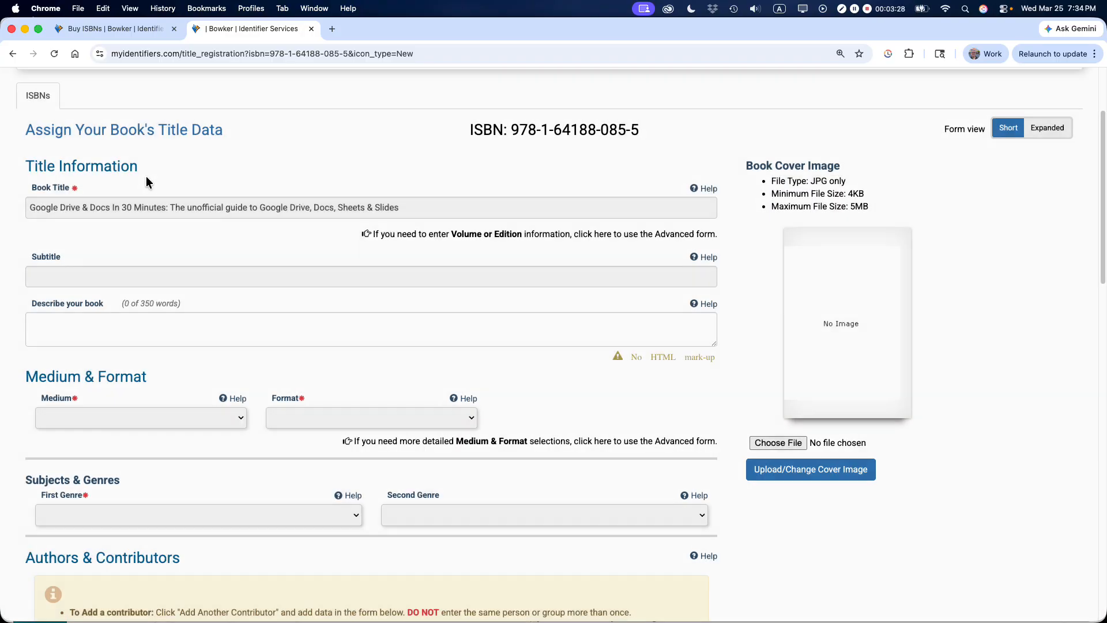
- Shorten the title to "Google Drive & Docs In 30 Minutes" and make "The unofficial guide to Google Drive, Docs, Sheets & Slides" the subtitle
left_click_drag(174, 207, 397, 215)
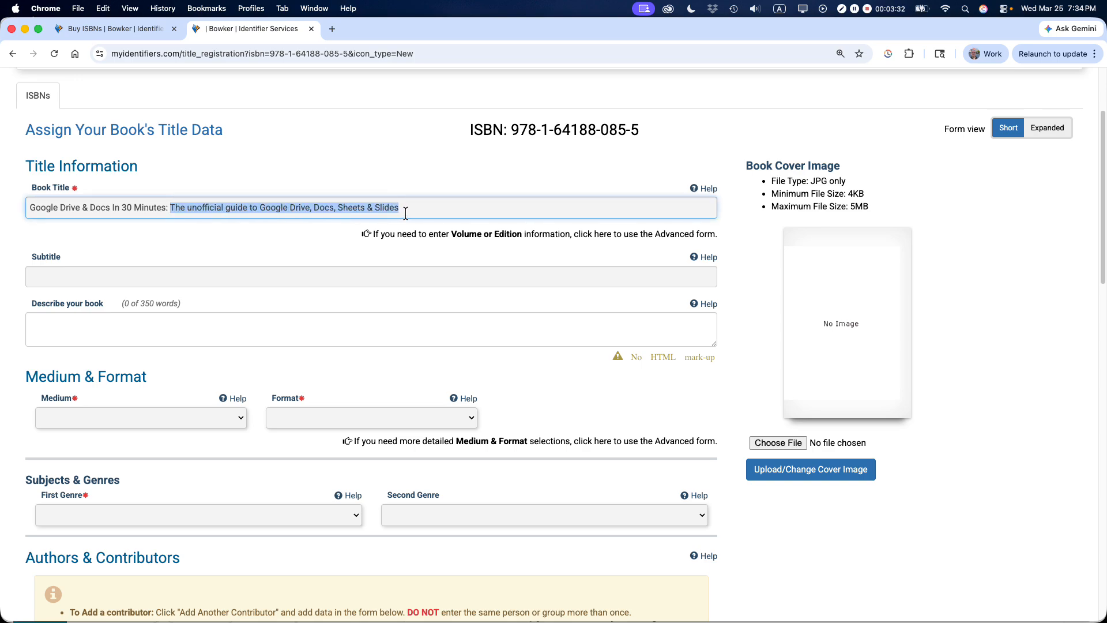
key("BackSpace")
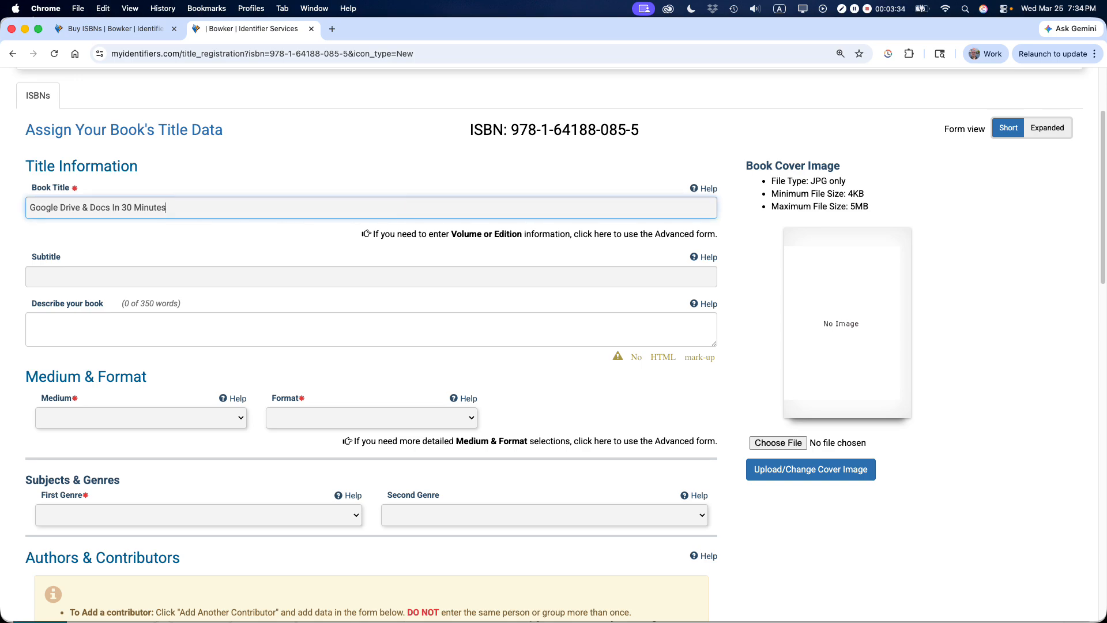
left_click(92, 271)
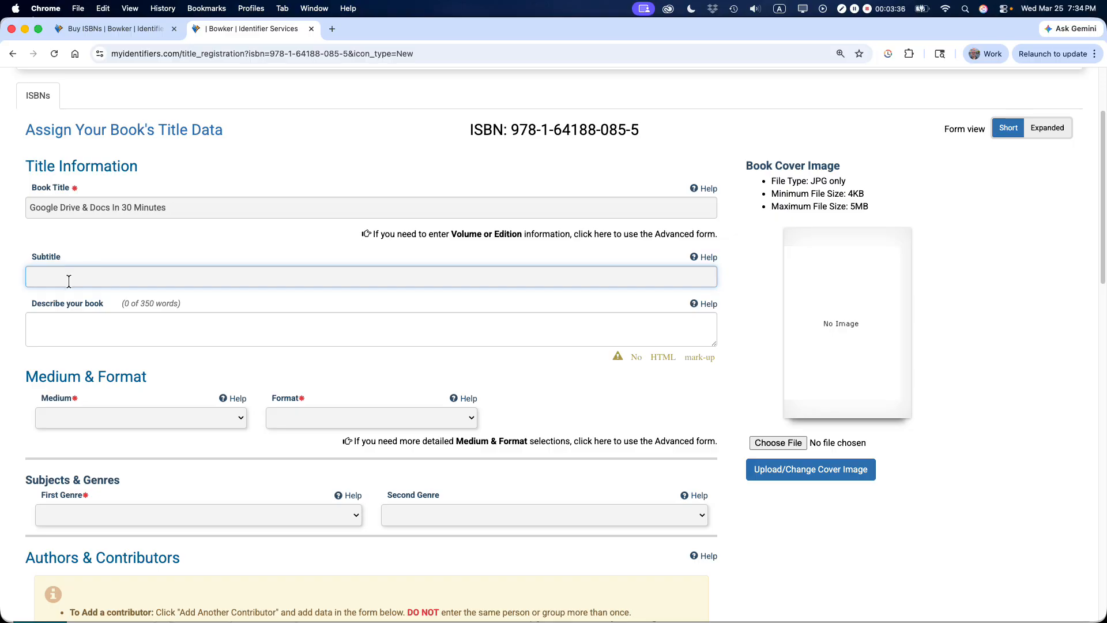
type("The unofficial guide to Google Drive, Docs, Sheets & Slides")
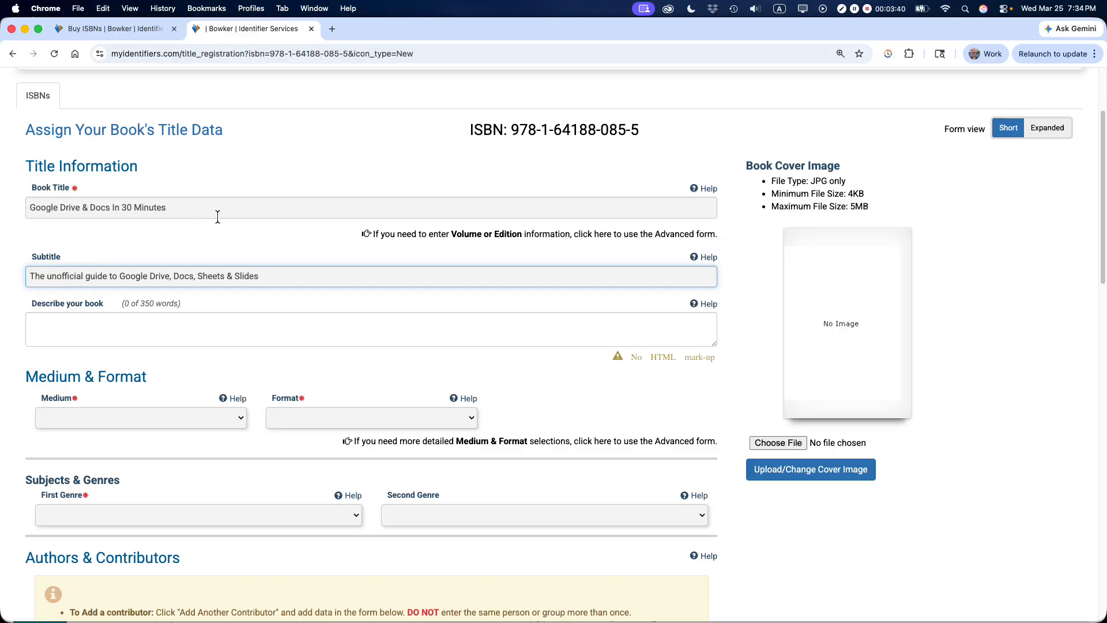
- Paste the revised fourth edition blurb as the book description, remove its trailing blank line and check its beginning
left_click(139, 325)
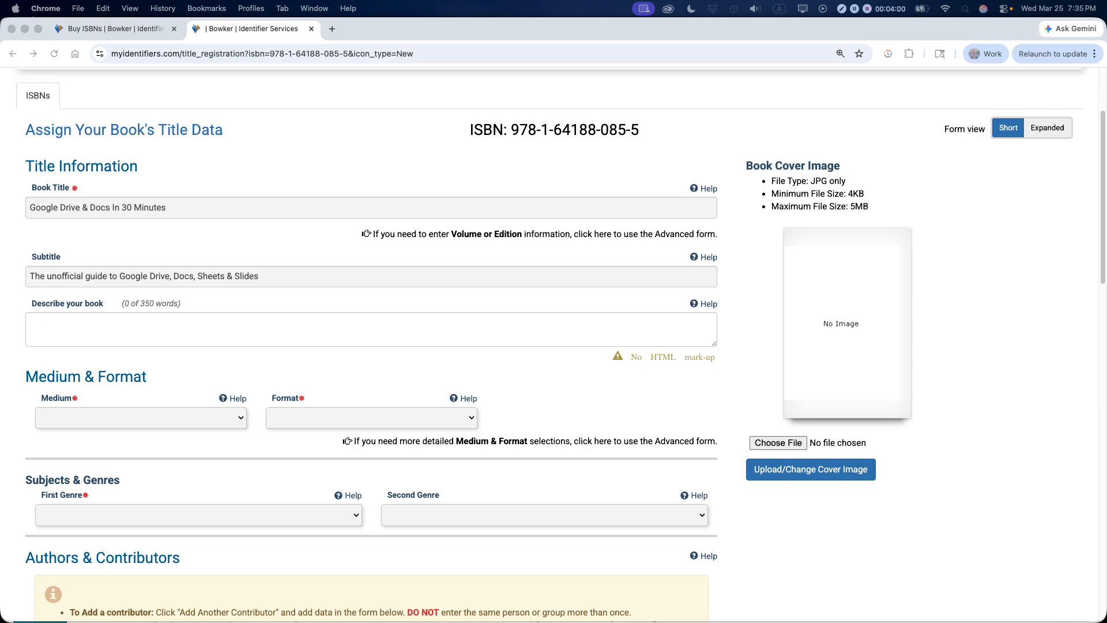
left_click(100, 328)
key("super+v")
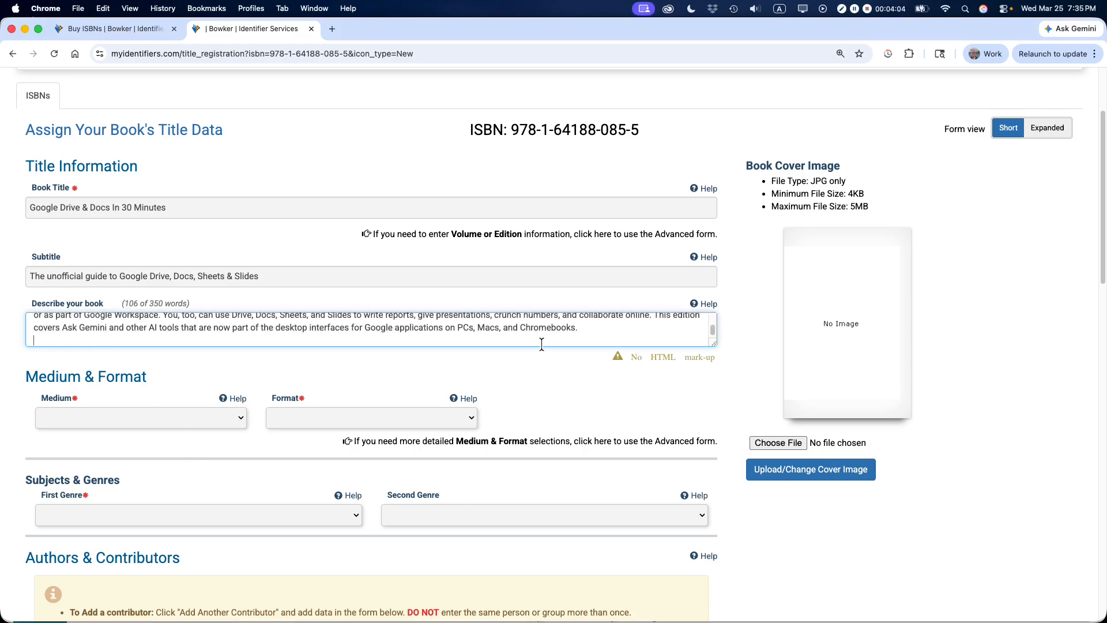
key("BackSpace")
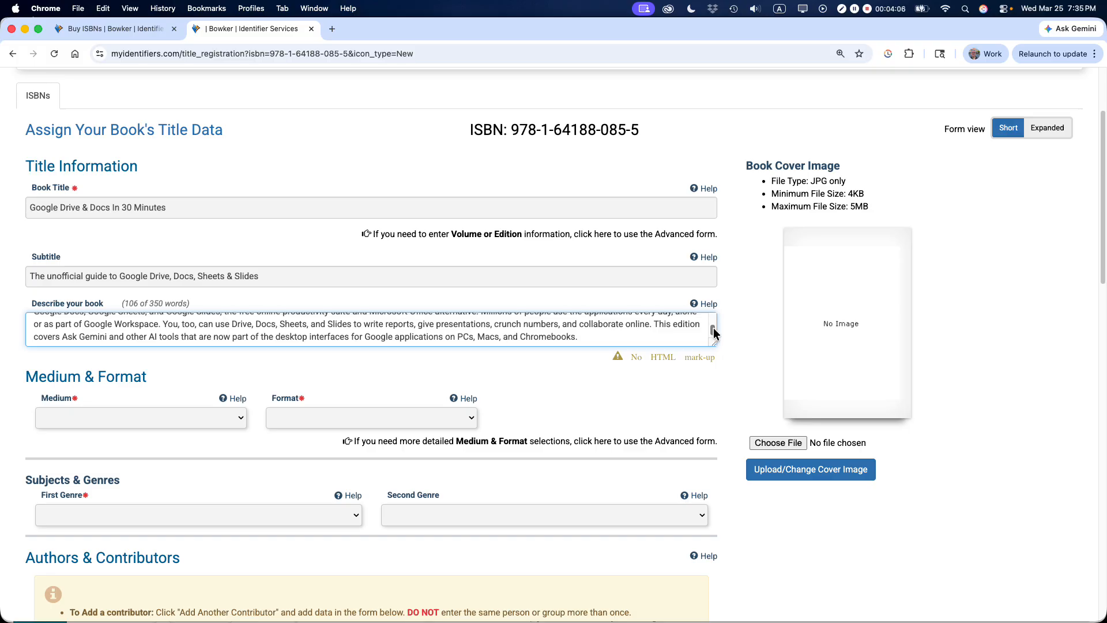
left_click_drag(714, 330, 714, 314)
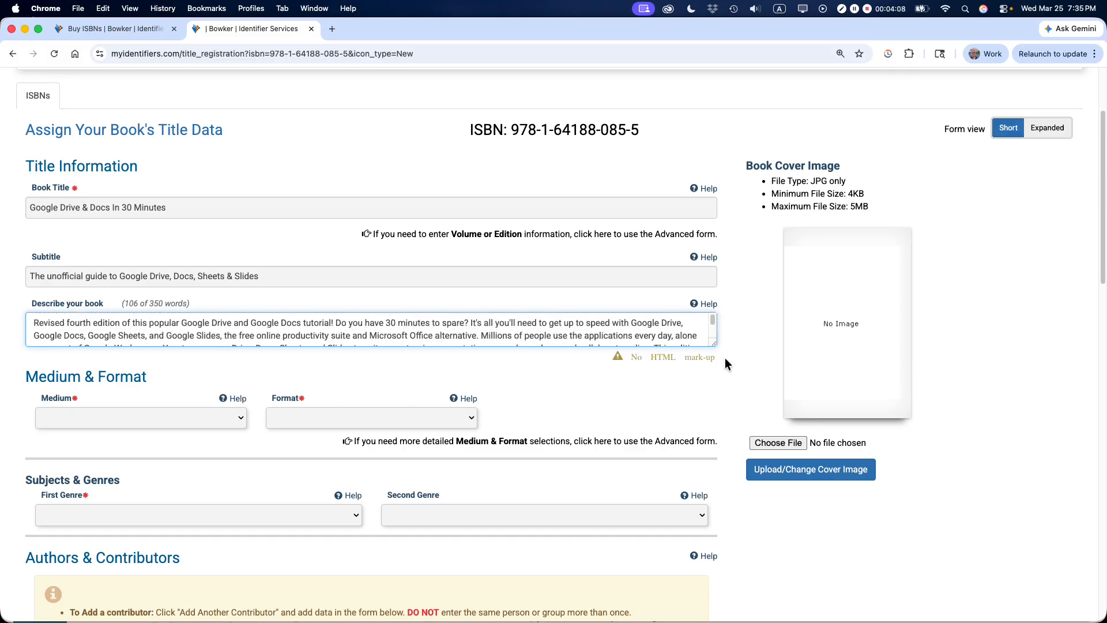
- Set the book's medium to Print and its format to Paperback
left_click(104, 420)
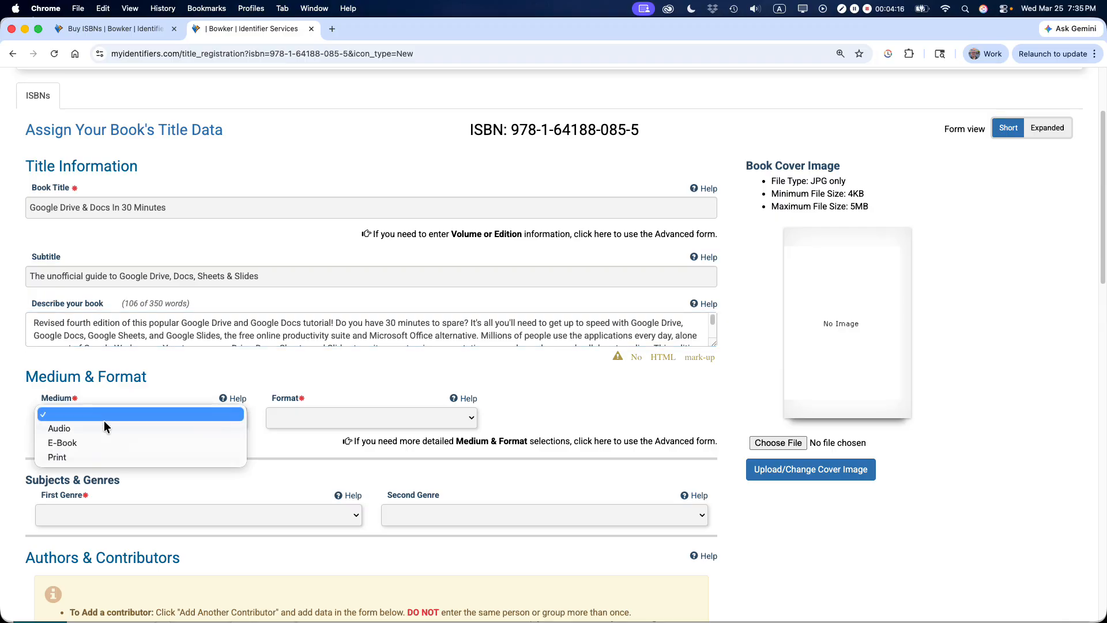
left_click(90, 457)
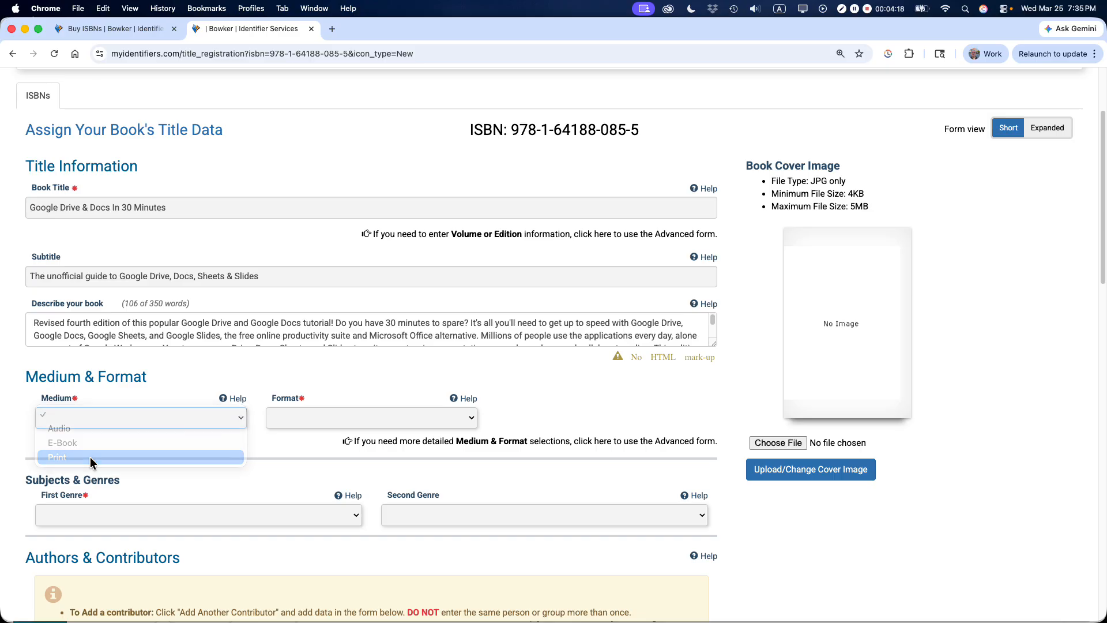
left_click(302, 417)
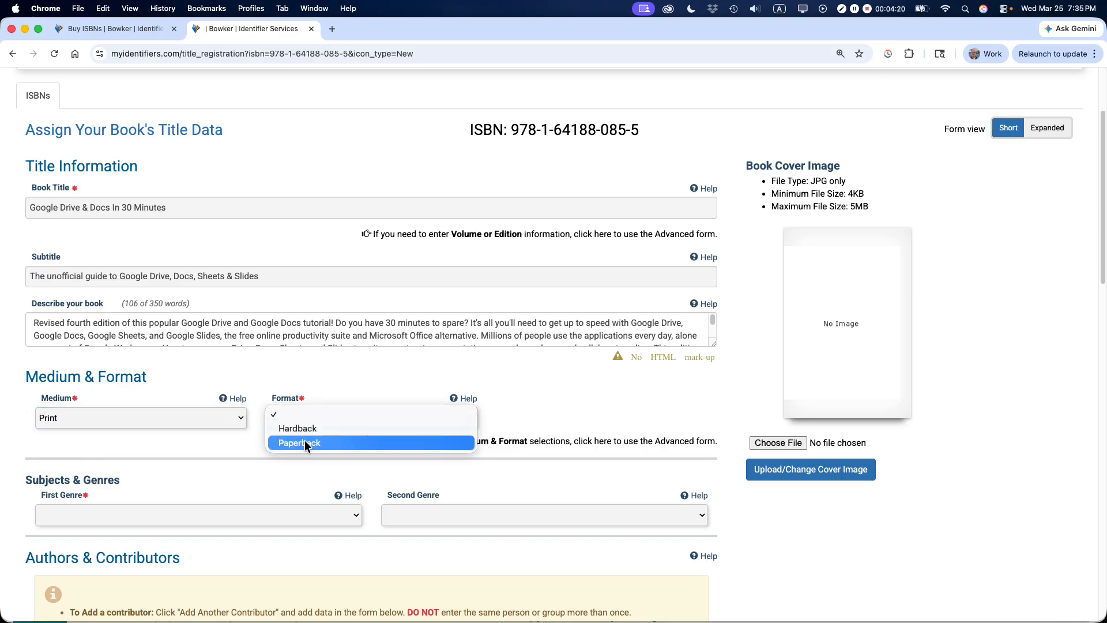
left_click(304, 442)
left_click(552, 408)
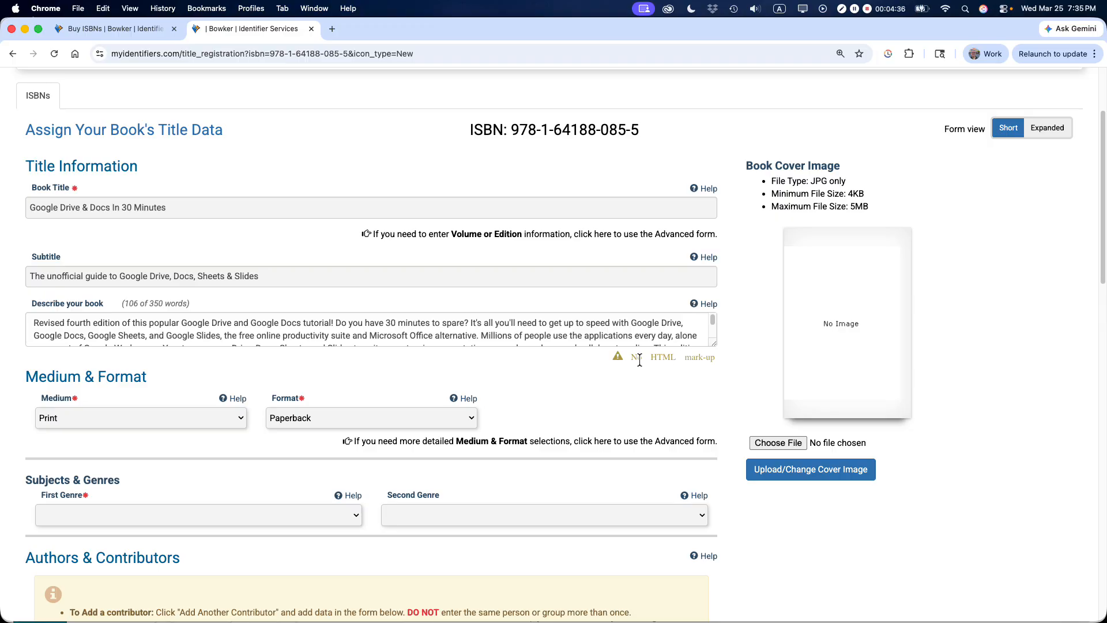
- Set the book's first genre to COMPUTER SOFTWARE and its second genre to COMPUTERS
scroll(639, 392, "down", 5)
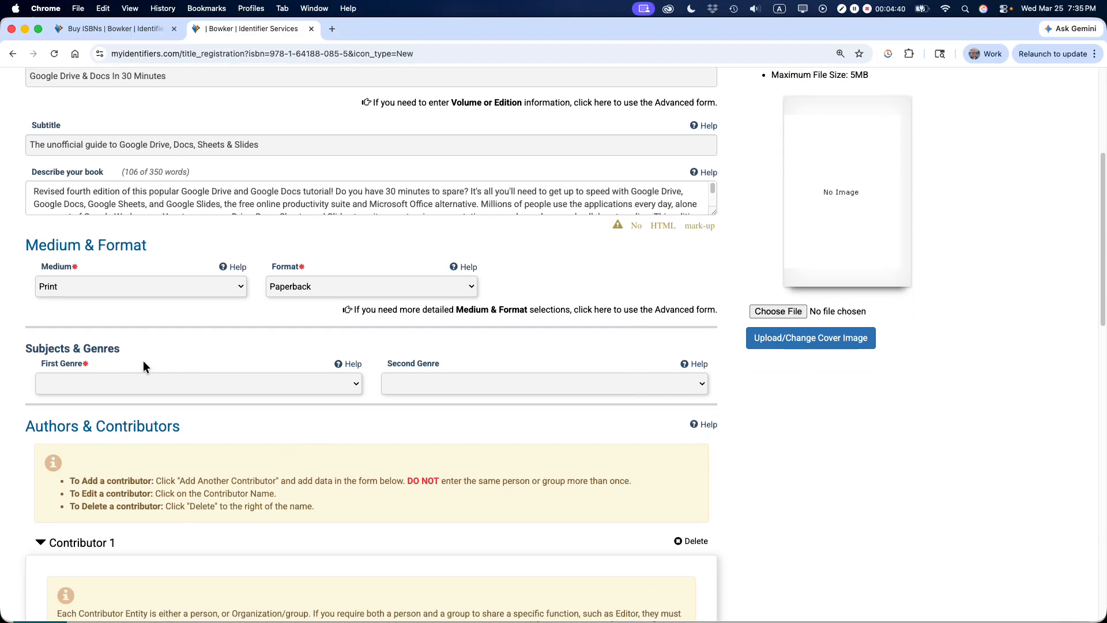
left_click(160, 385)
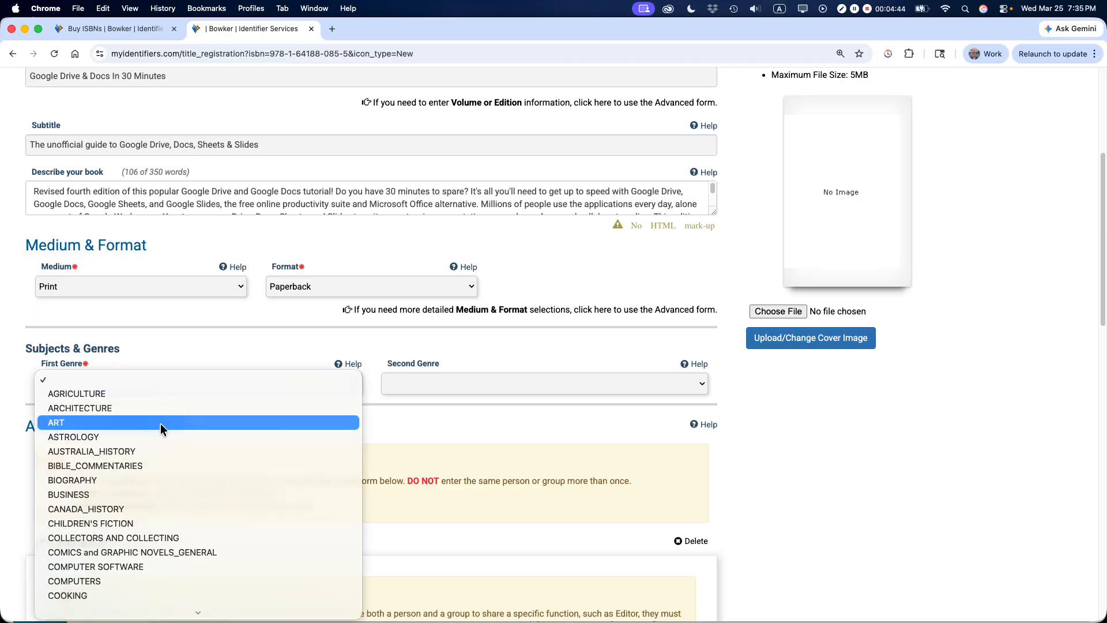
left_click(150, 566)
left_click(403, 389)
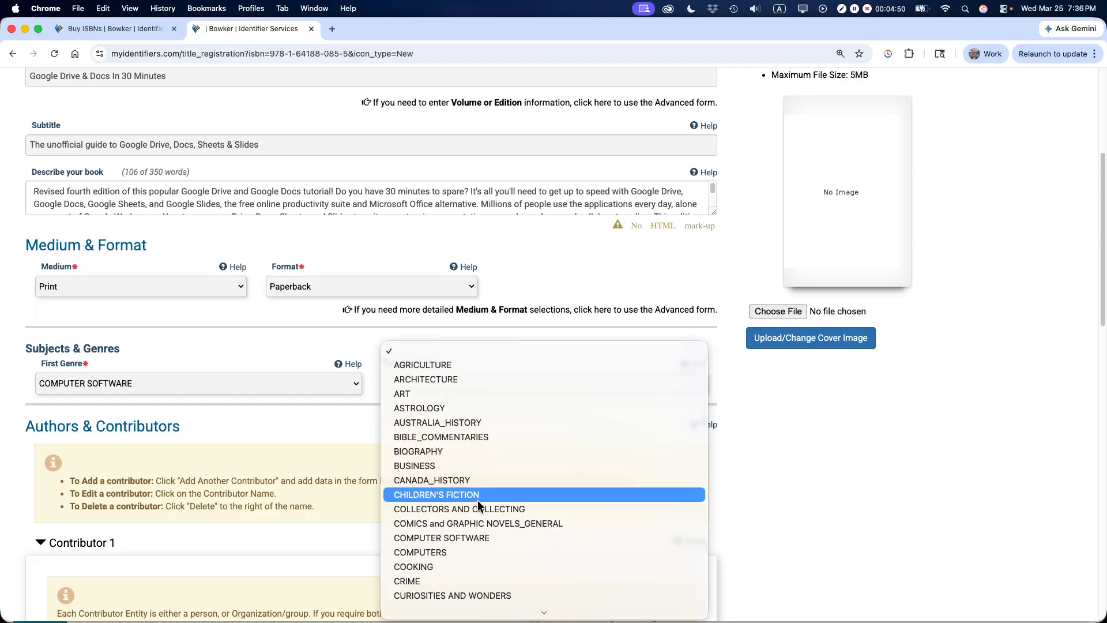
left_click(465, 466)
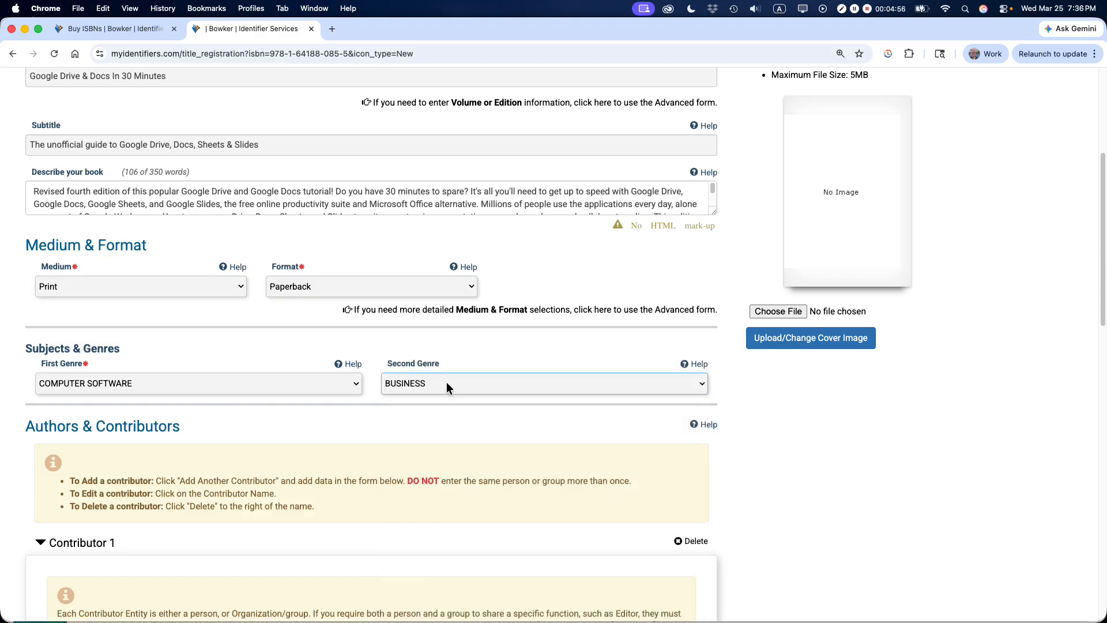
left_click(447, 384)
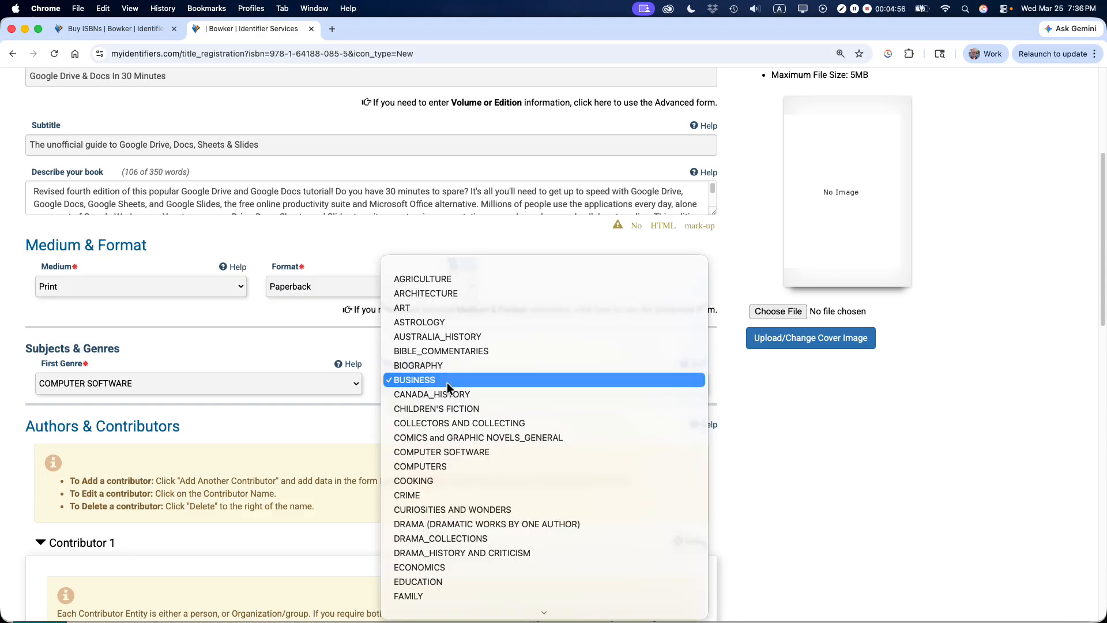
left_click(447, 470)
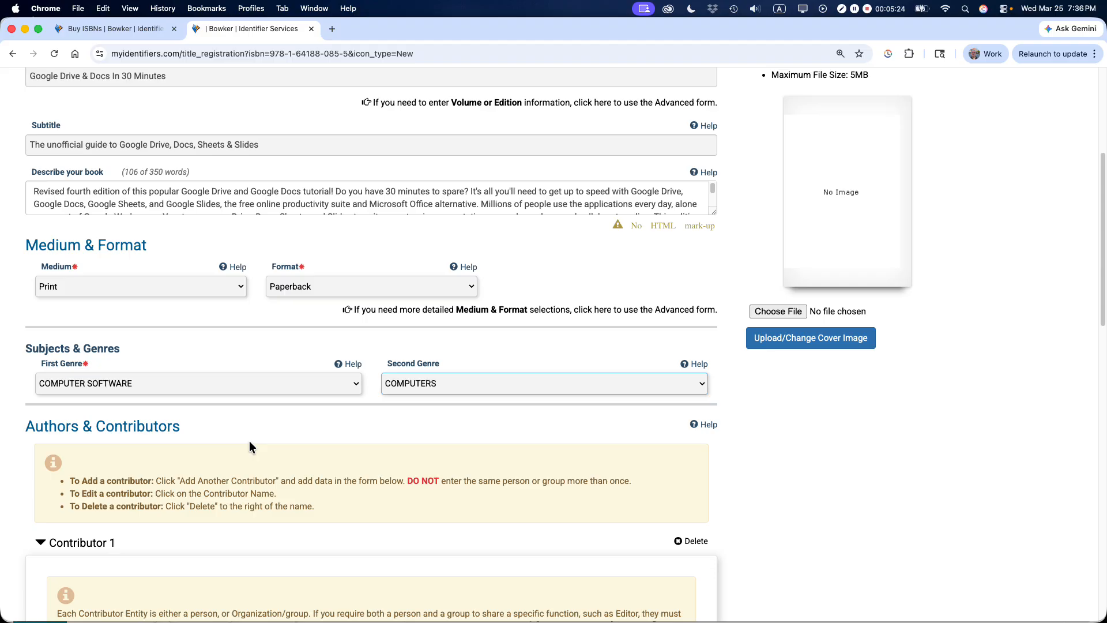
- Enter the author's first and last name for the first individual contributor and assign the Author function, leaving the biography empty
scroll(448, 490, "down", 4)
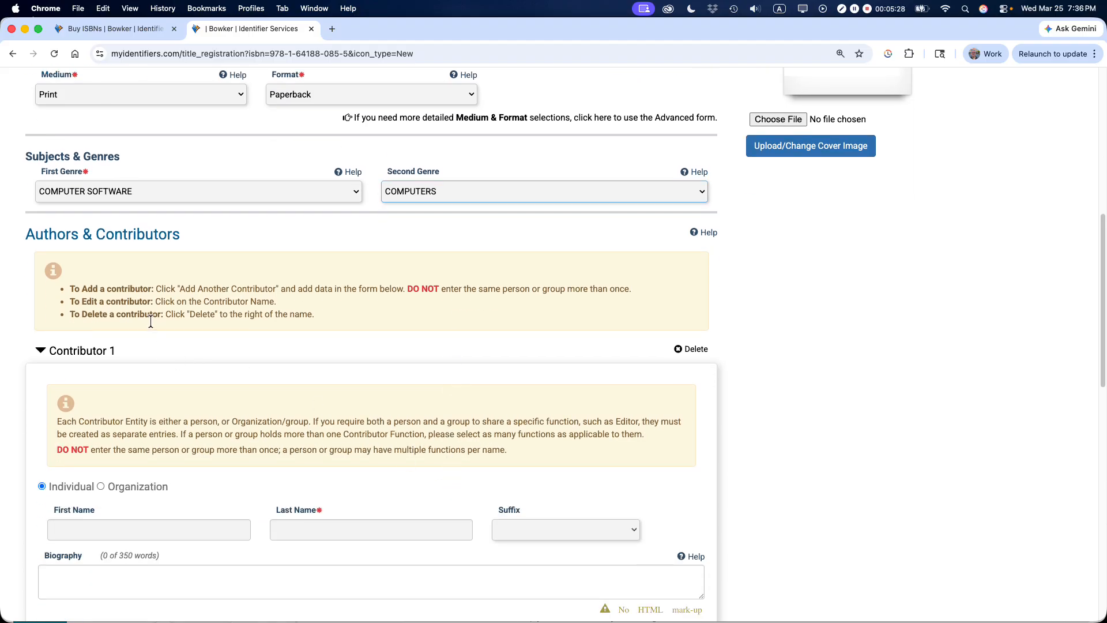
scroll(208, 438, "up", 1)
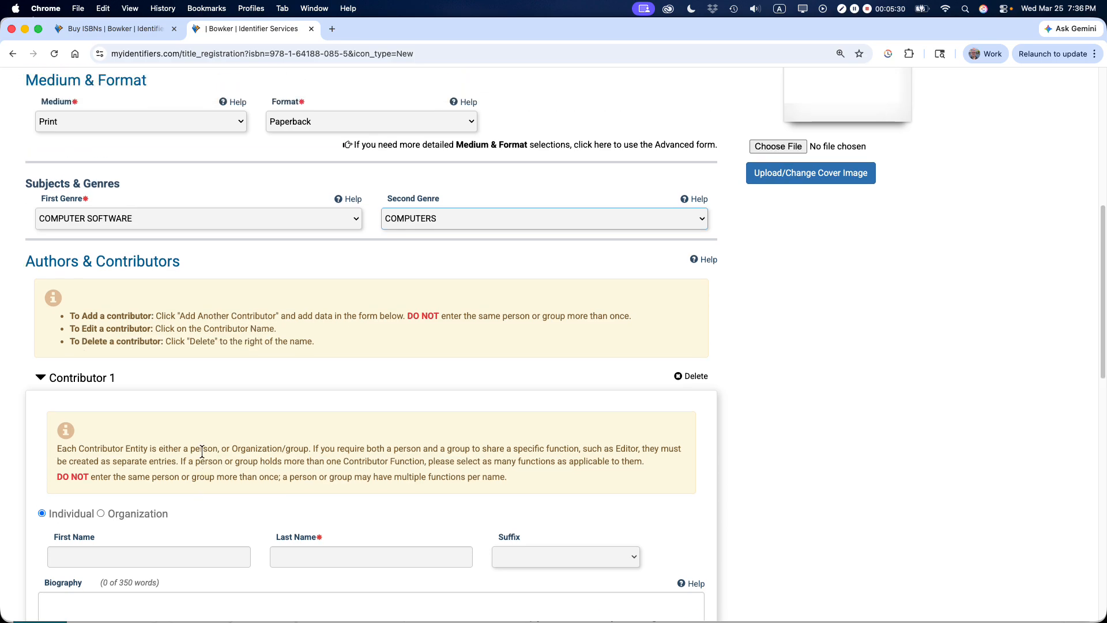
scroll(203, 452, "down", 2)
scroll(199, 444, "down", 1)
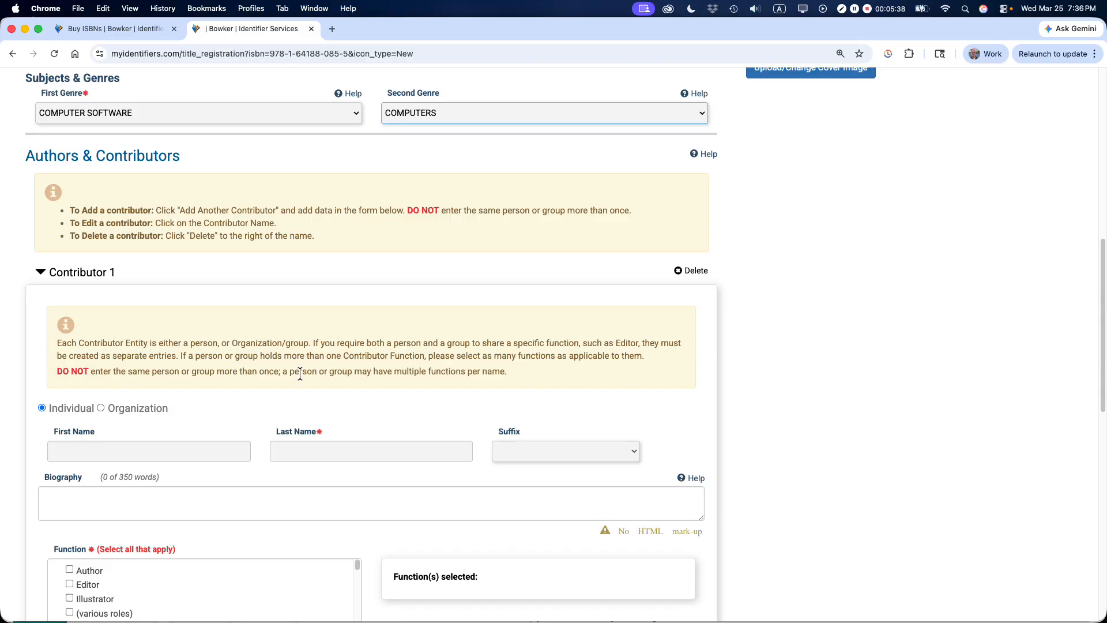
left_click(99, 449)
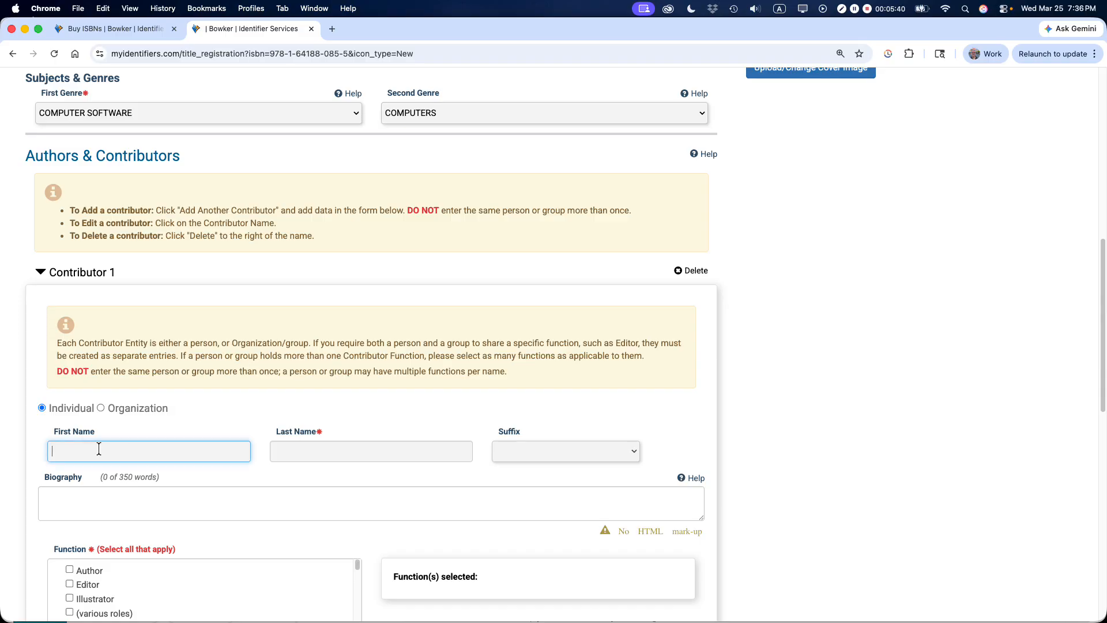
type("Ian")
key("Tab")
type("Lamont")
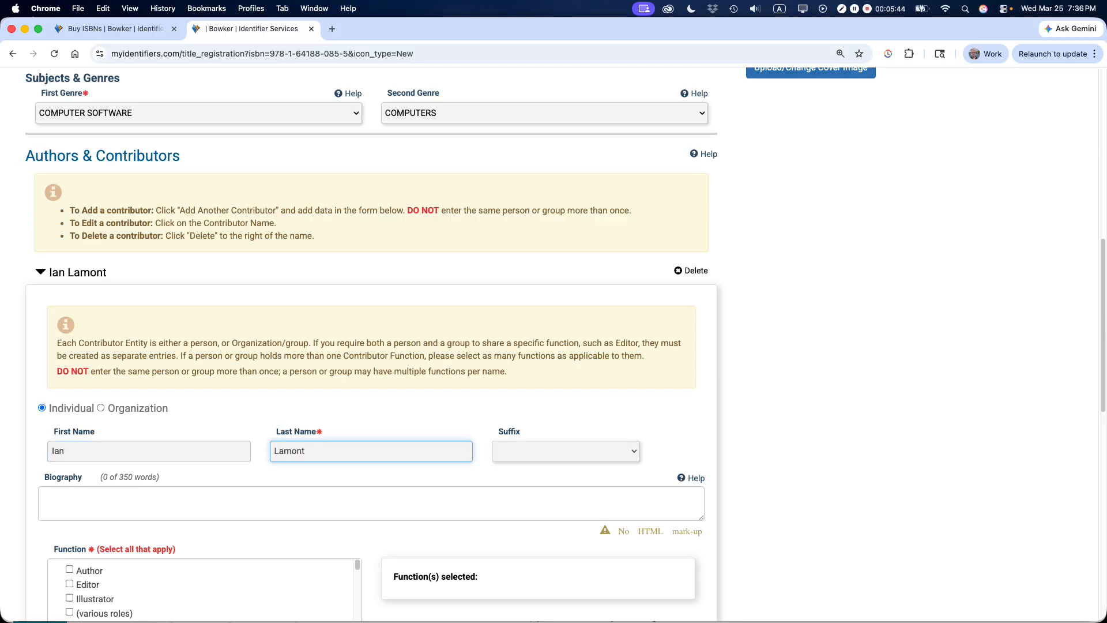
left_click(175, 508)
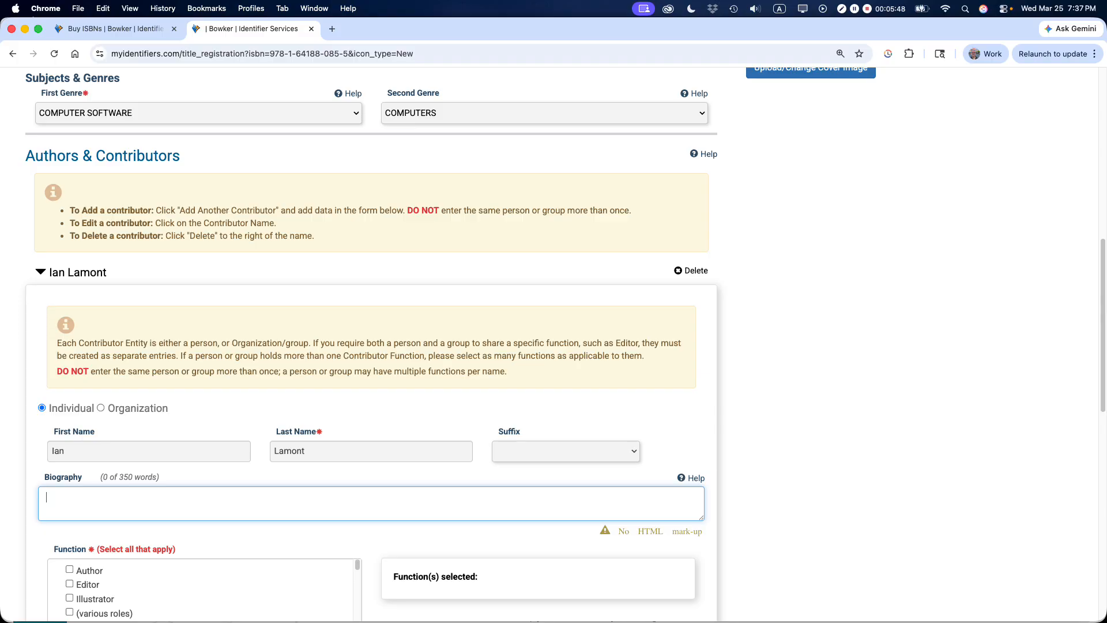
left_click(687, 431)
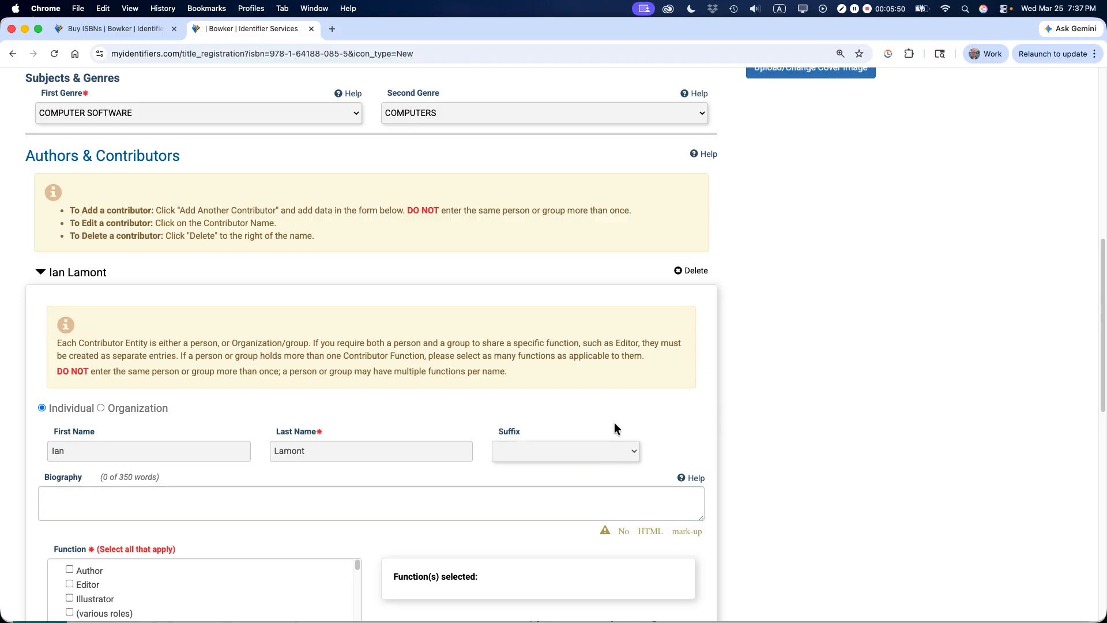
scroll(698, 433, "down", 5)
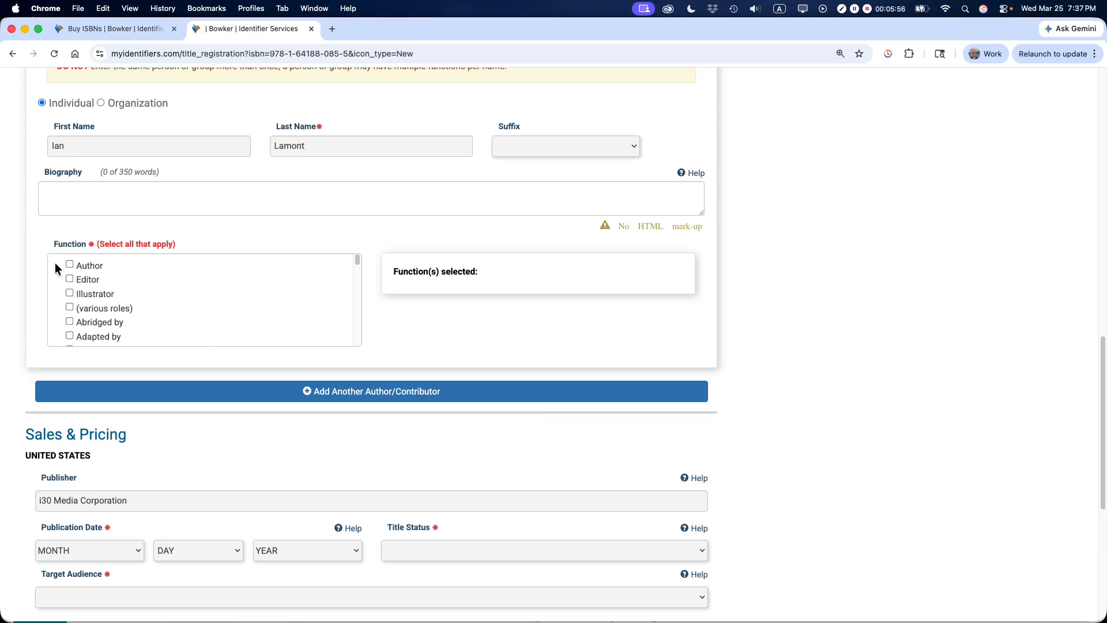
left_click(69, 265)
- Set the publication date in Sales & Pricing to June 2, 2026
scroll(528, 354, "down", 1)
scroll(528, 356, "down", 5)
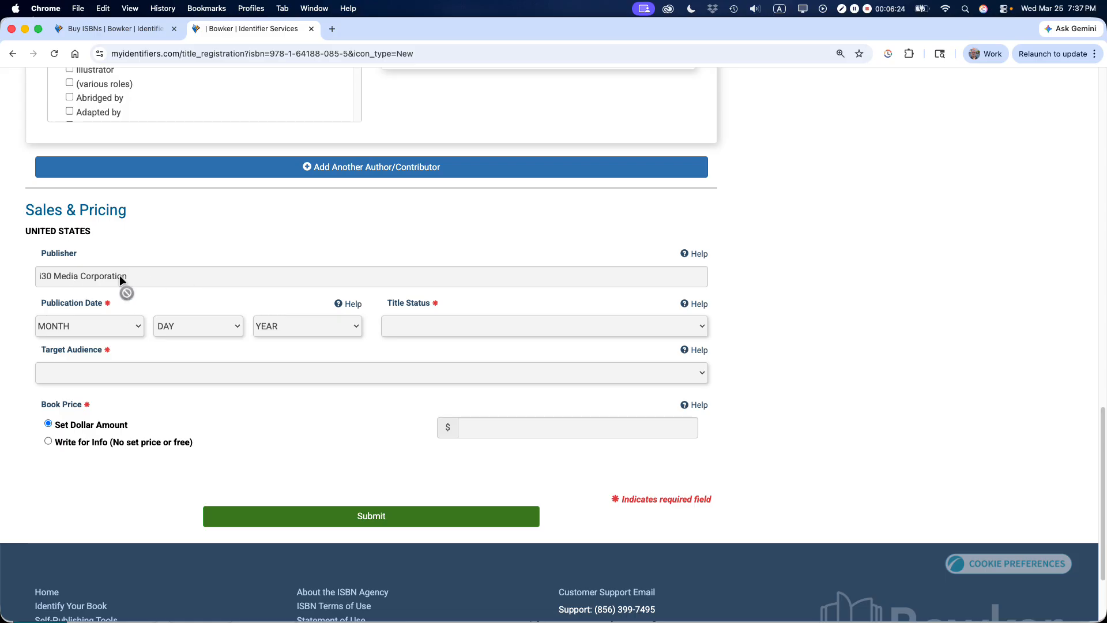
left_click(99, 330)
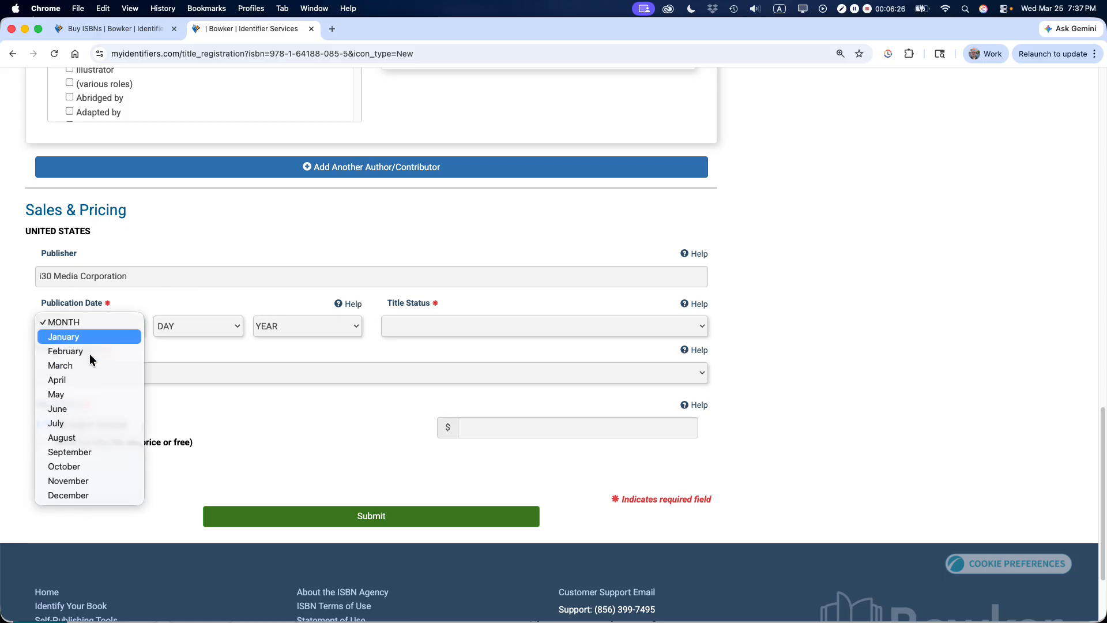
left_click(94, 409)
left_click(173, 330)
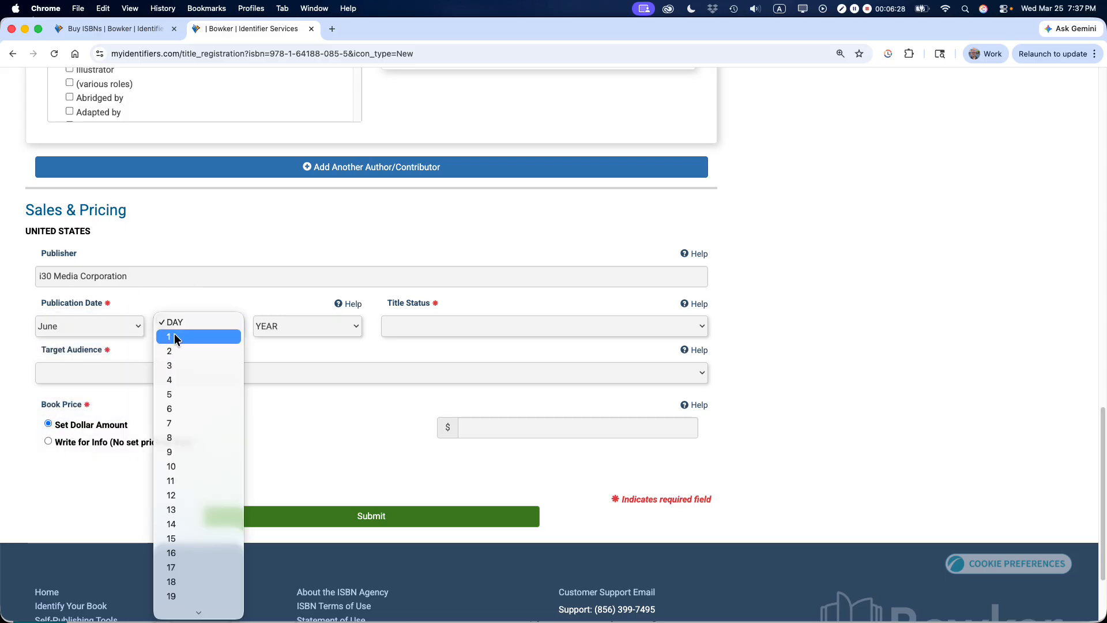
left_click(172, 351)
left_click(283, 328)
left_click(283, 328)
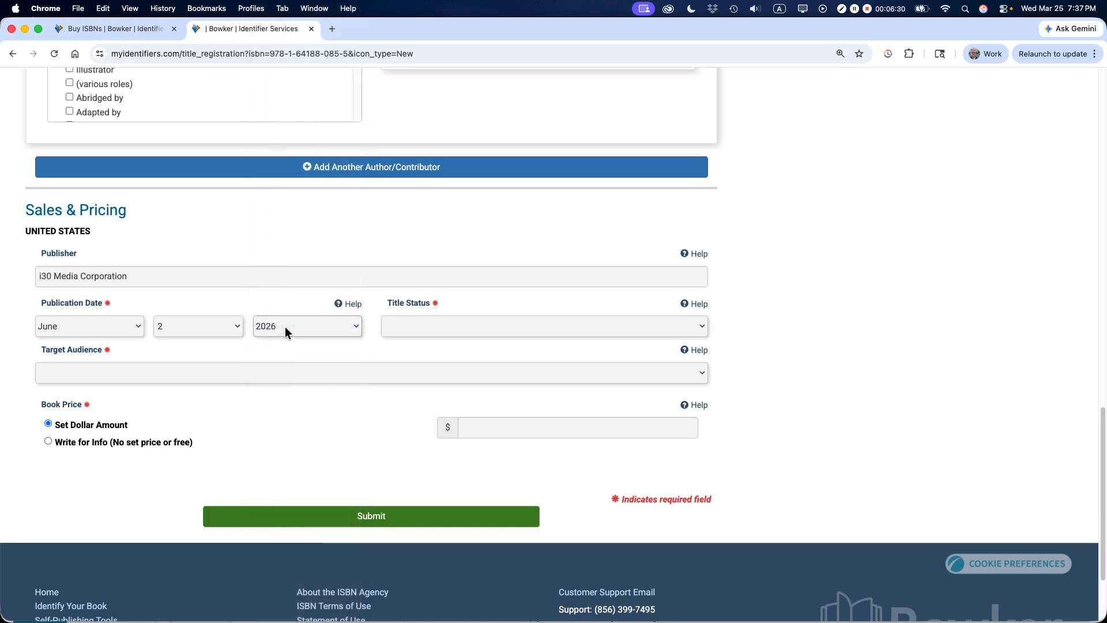
- Set the title status to Forthcoming and the target audience to Trade
left_click(448, 326)
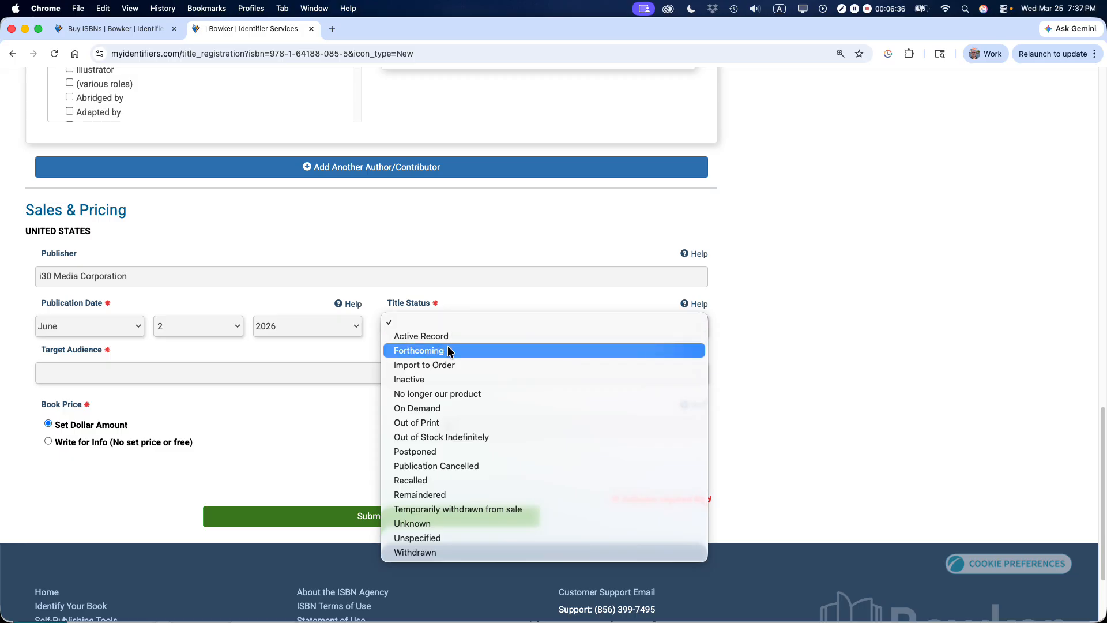
left_click(445, 351)
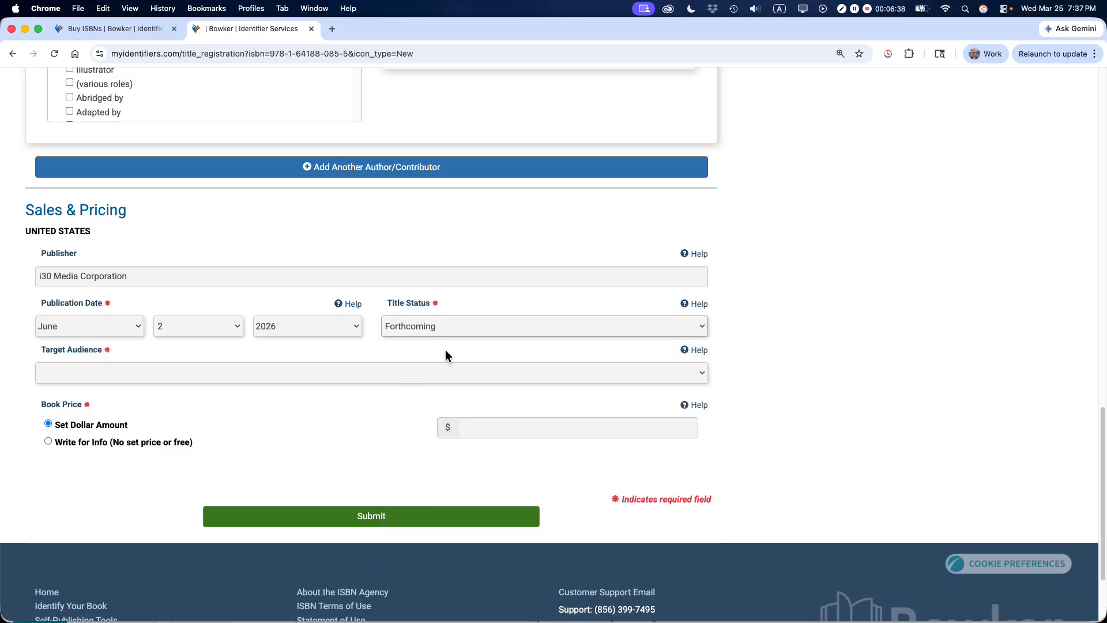
left_click(452, 327)
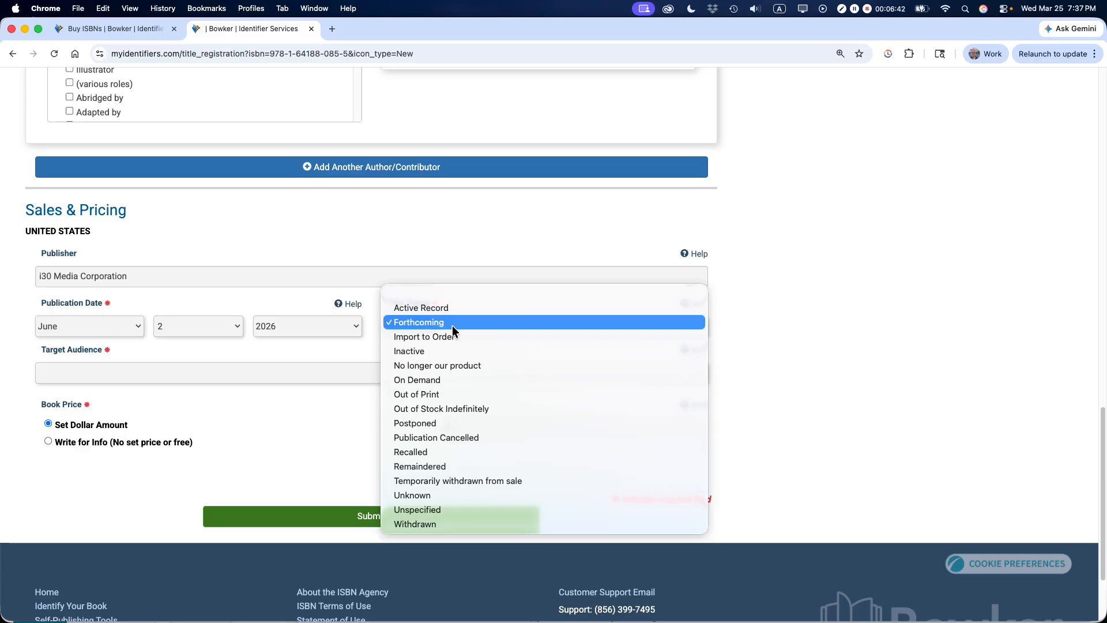
left_click(448, 323)
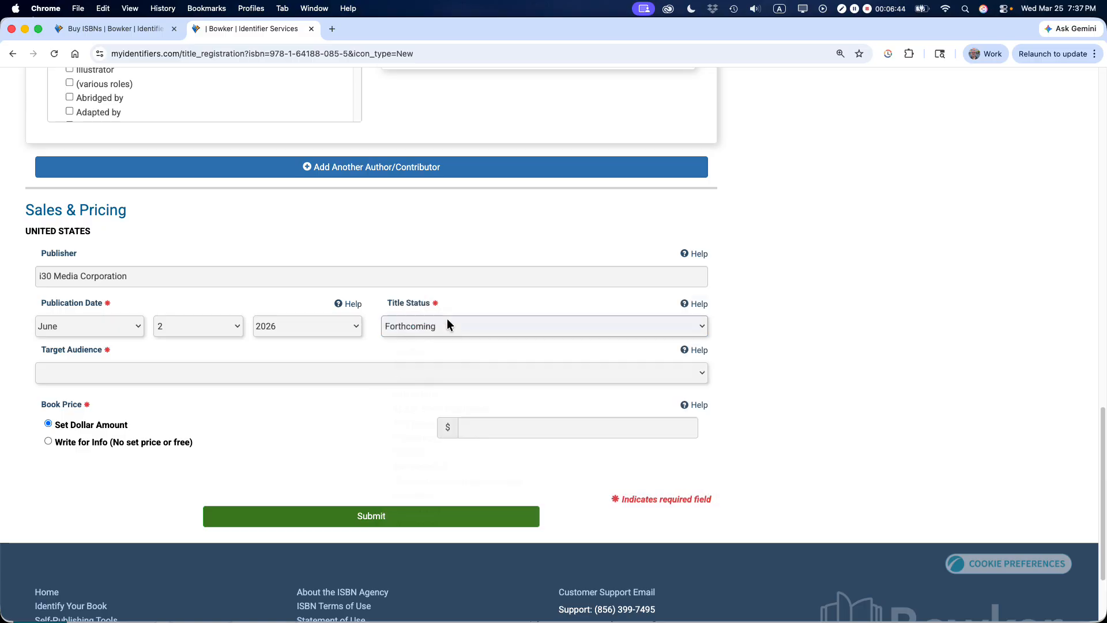
left_click(84, 378)
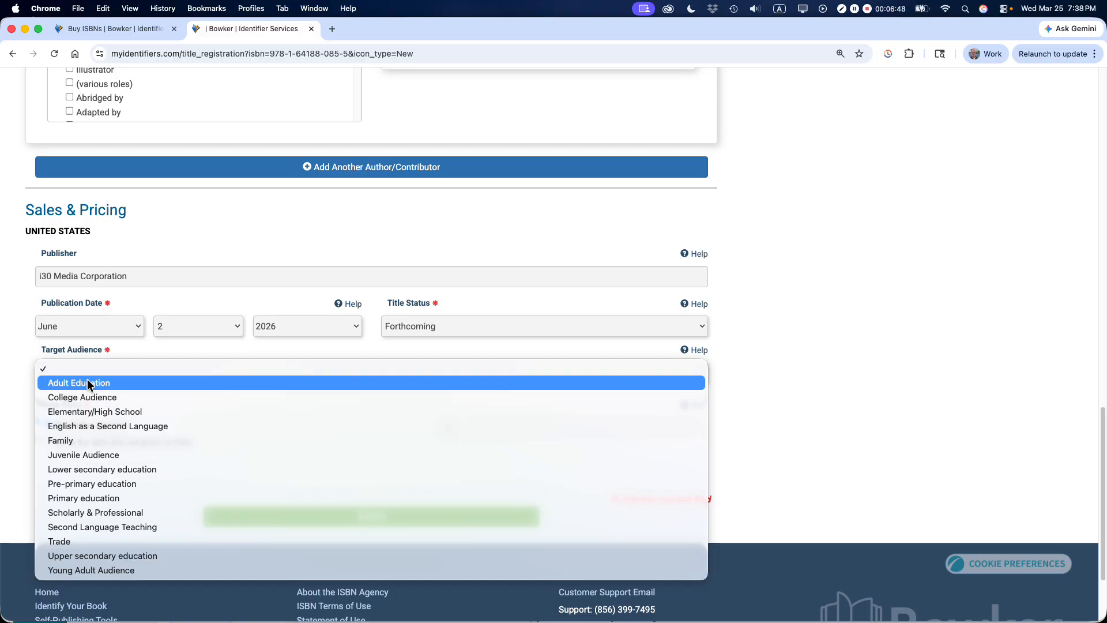
left_click(84, 543)
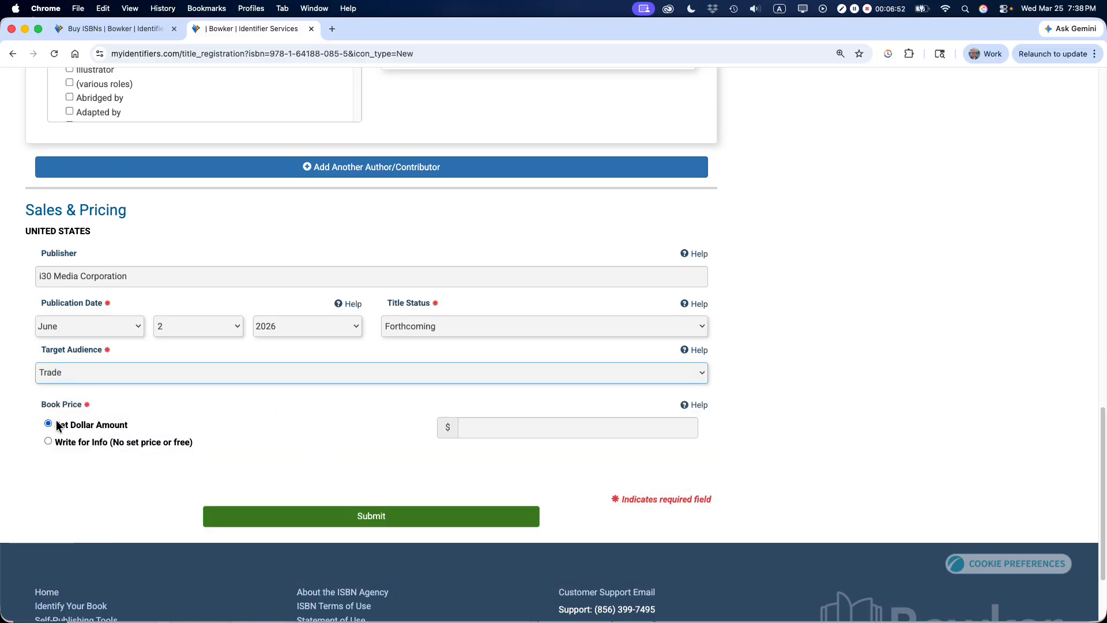
- Enter 14.99 as the book's set dollar price
left_click(513, 431)
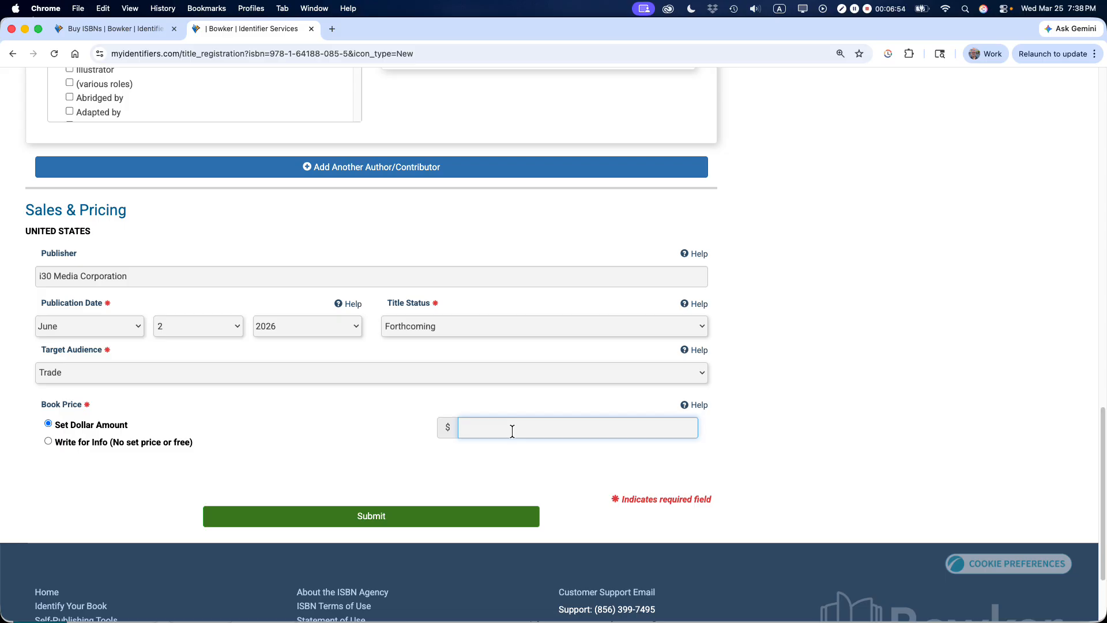
type("14.99")
left_click(328, 424)
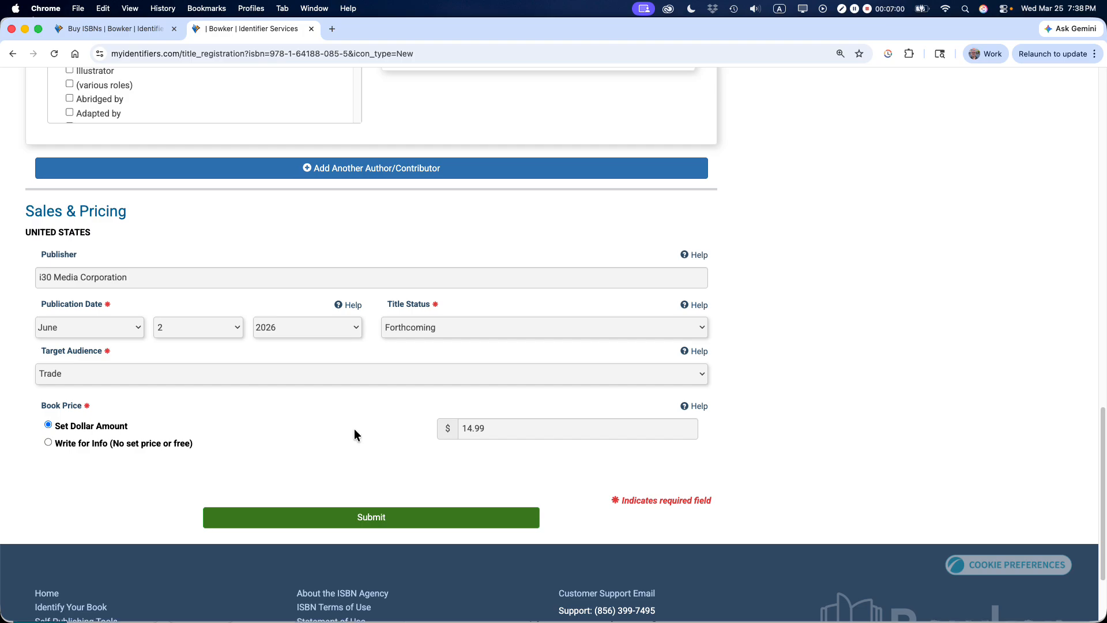
- Review the completed title, format, genre and contributor entries in the short form
scroll(390, 378, "up", 15)
scroll(389, 375, "up", 3)
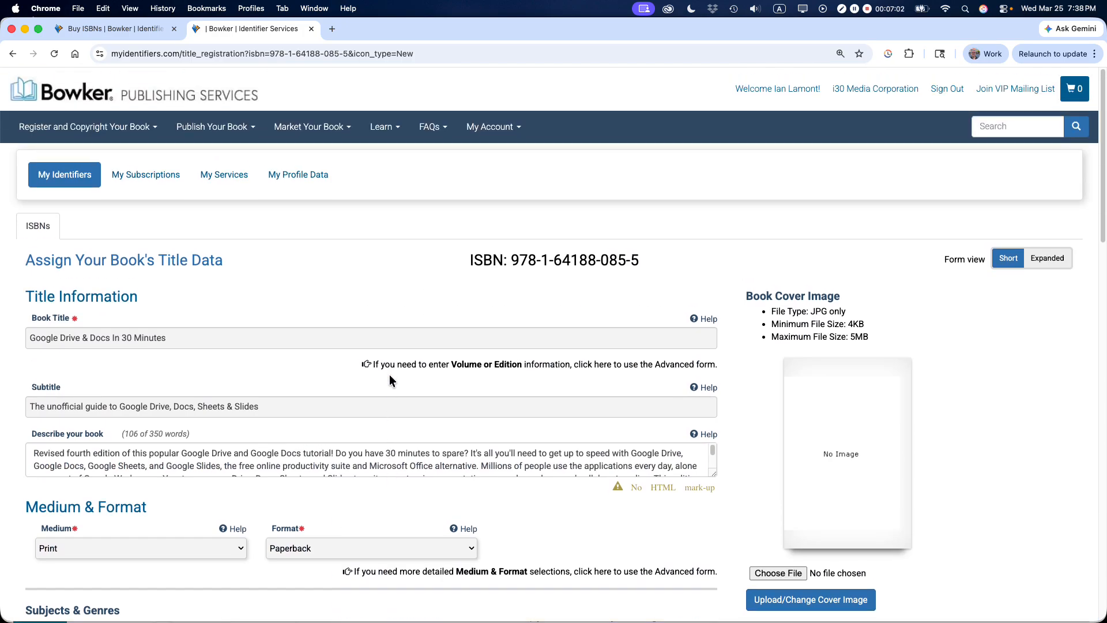
scroll(397, 378, "down", 10)
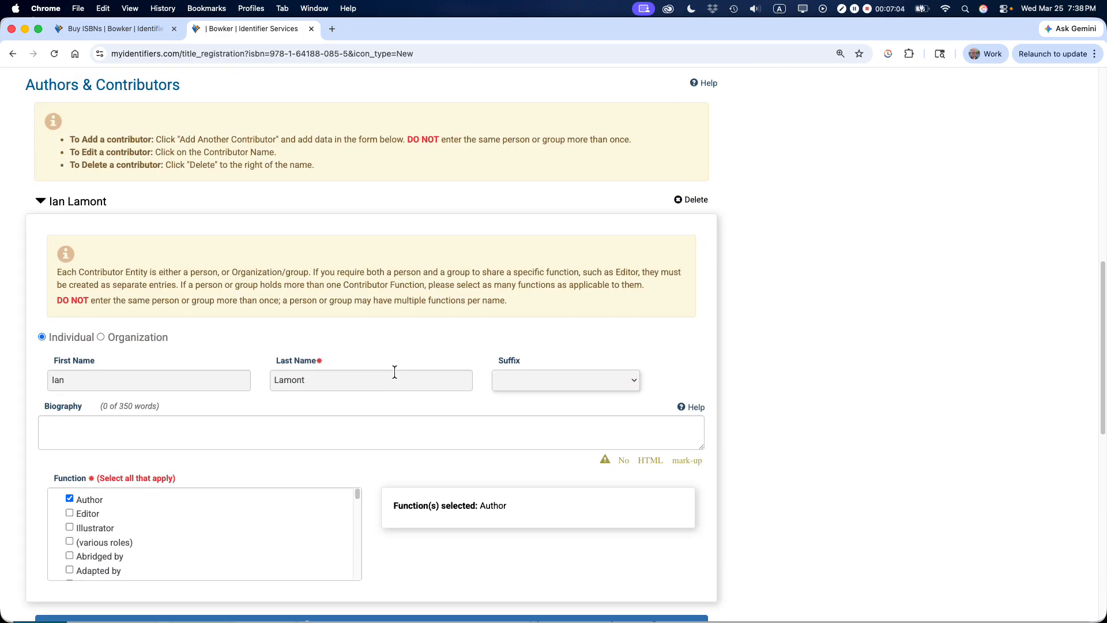
scroll(395, 376, "down", 6)
scroll(396, 376, "up", 6)
scroll(393, 375, "up", 5)
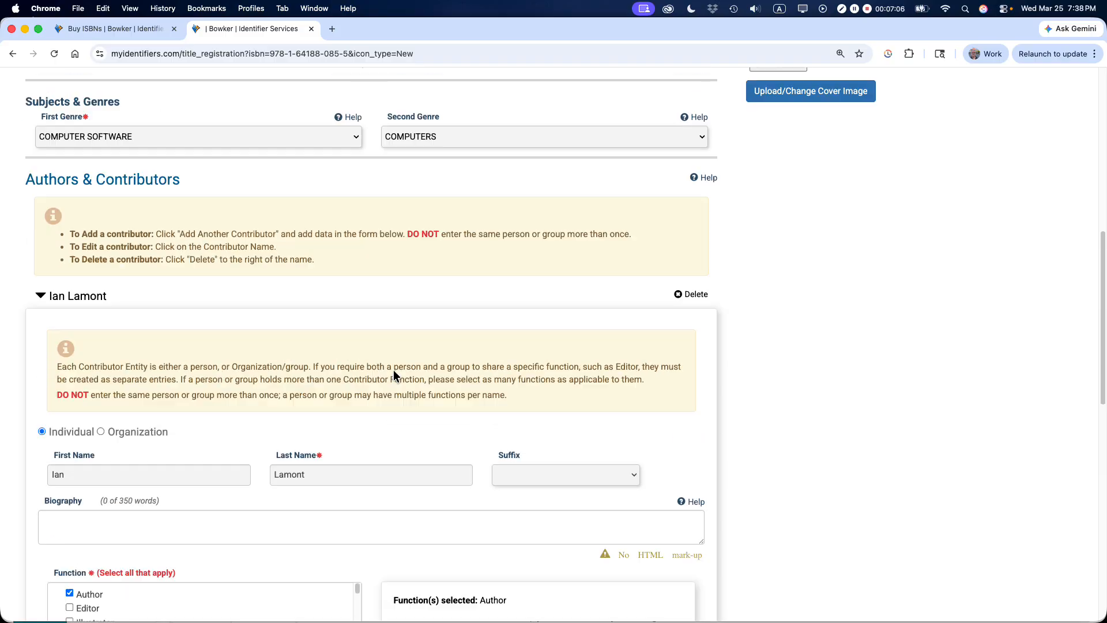
scroll(393, 369, "up", 1)
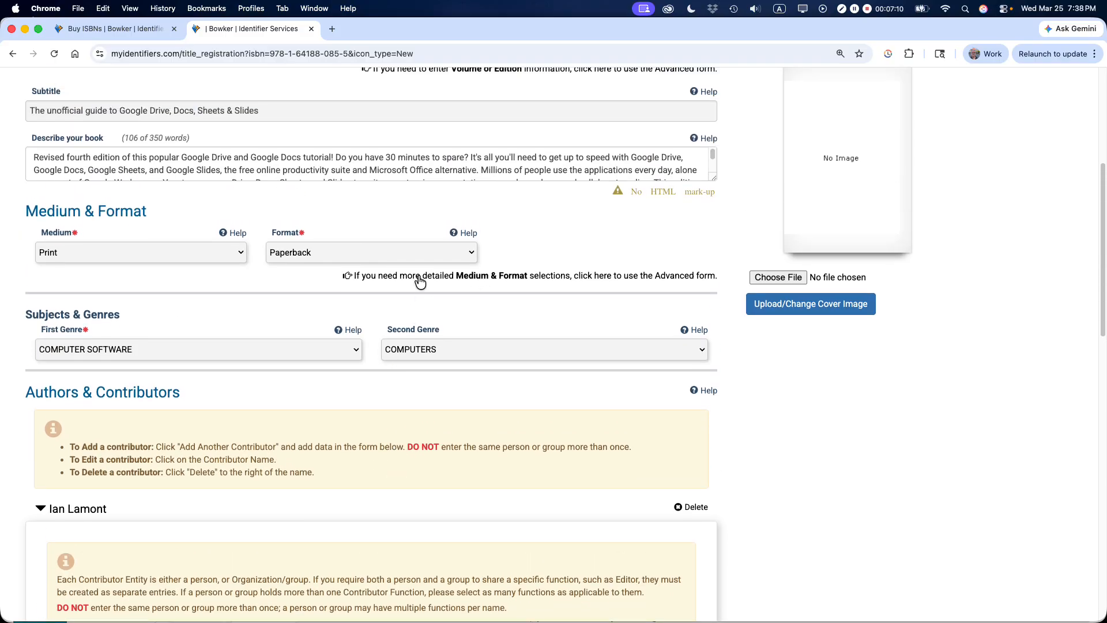
- Switch to the advanced form from the Medium & Format section and expand the Volume and Edition fields under Title & Cover
left_click(487, 277)
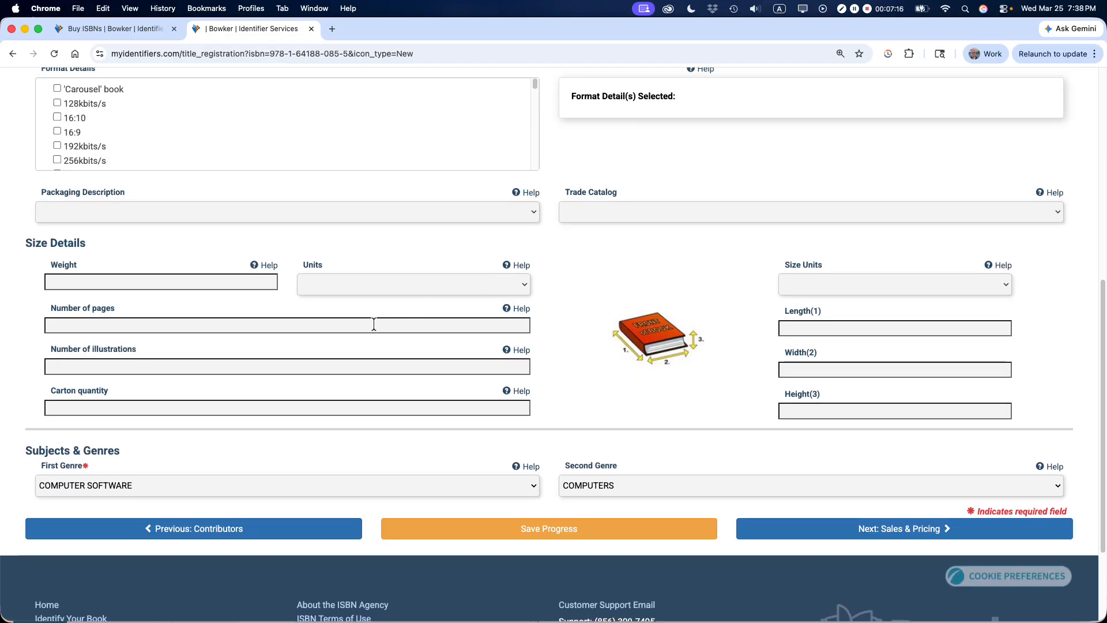
scroll(373, 322, "up", 7)
scroll(406, 326, "down", 2)
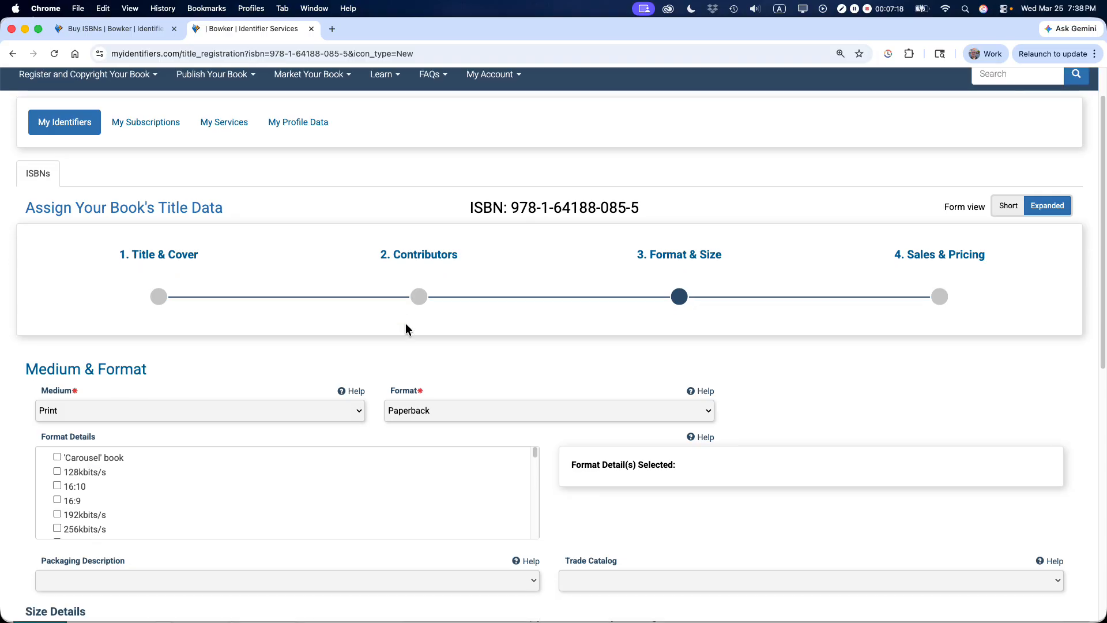
scroll(403, 324, "down", 4)
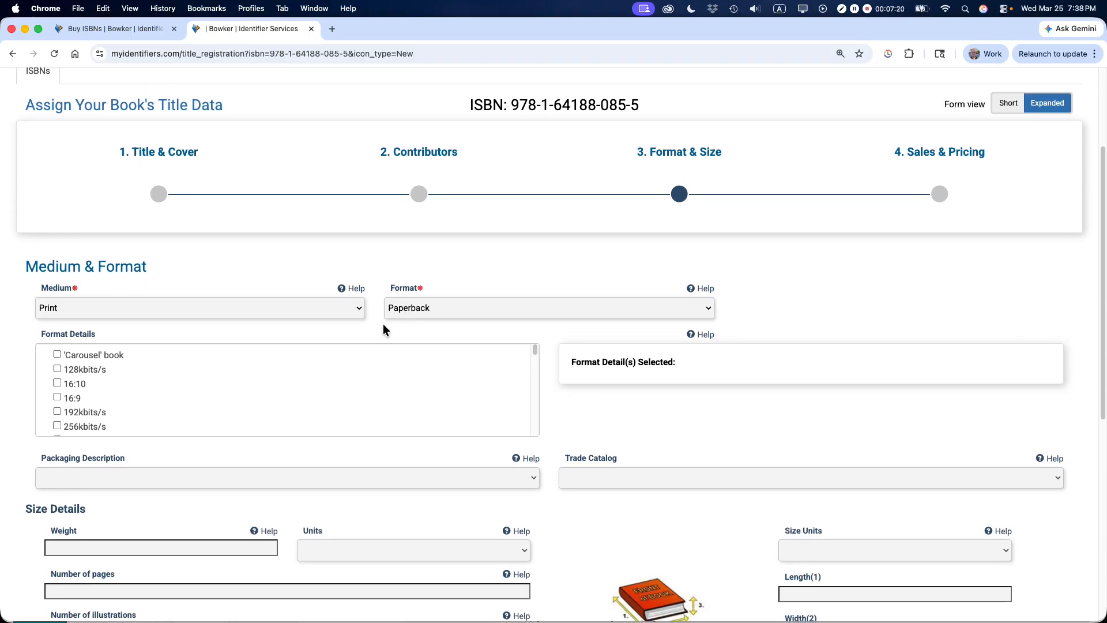
left_click(165, 155)
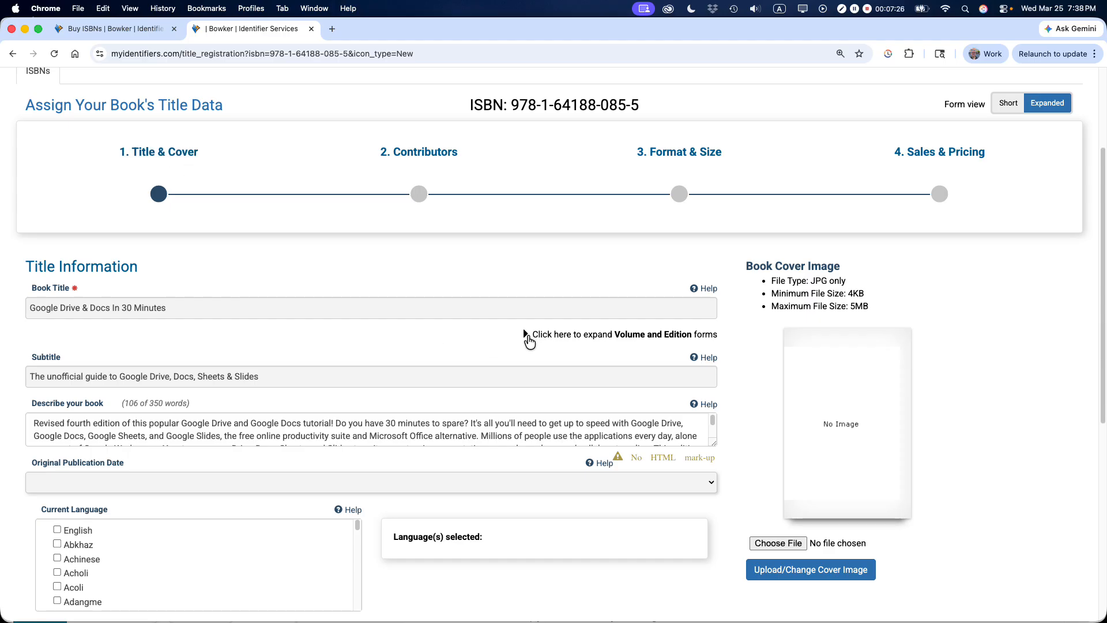
left_click(530, 340)
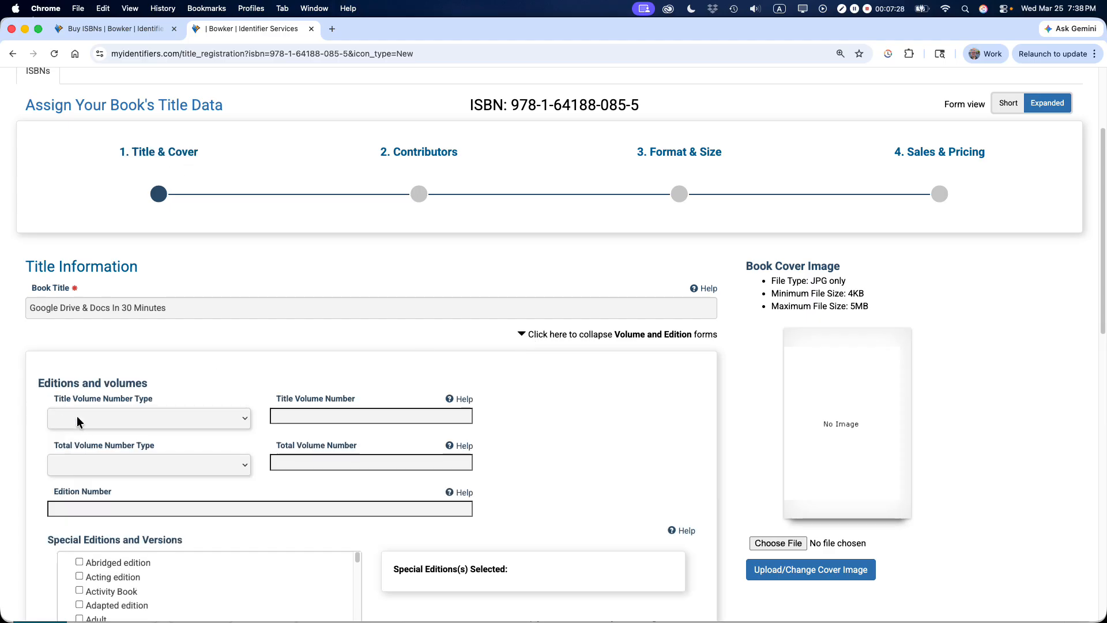
- Set the book's edition number to 4
scroll(254, 392, "down", 3)
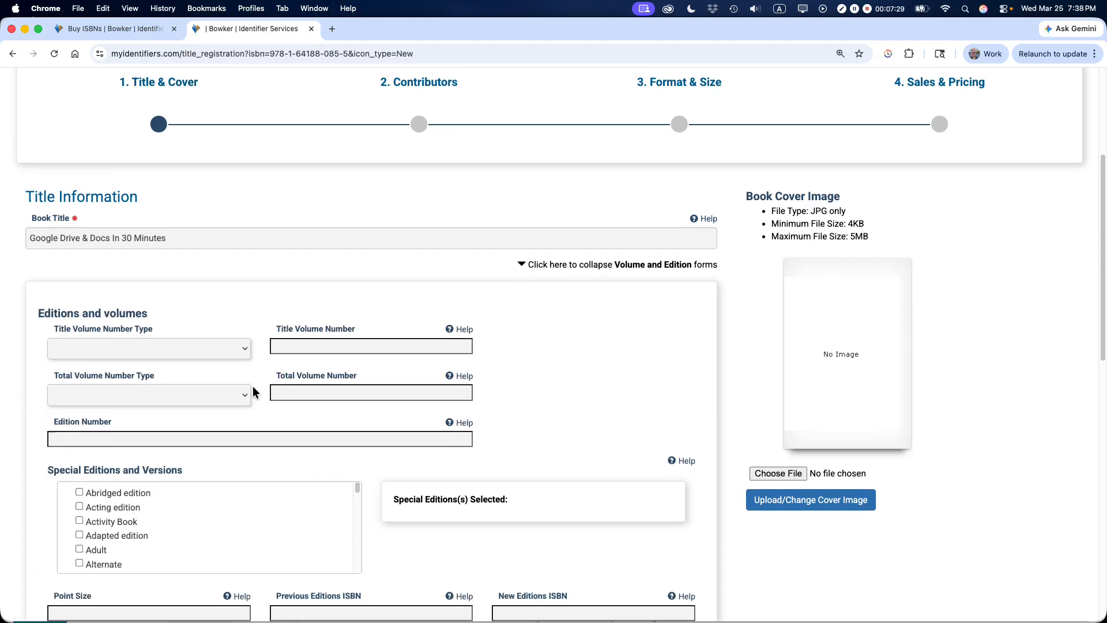
left_click(86, 438)
type("4")
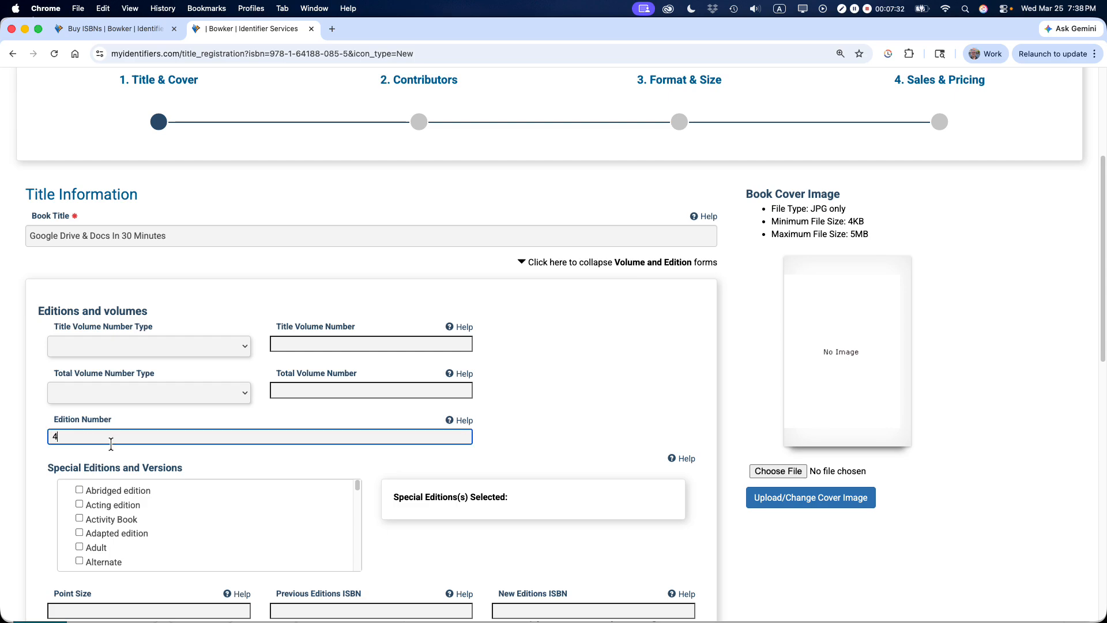
- Mark the book as both Expanded and Revised edition under Special Editions and Versions
left_click(248, 466)
left_click_drag(359, 486, 358, 516)
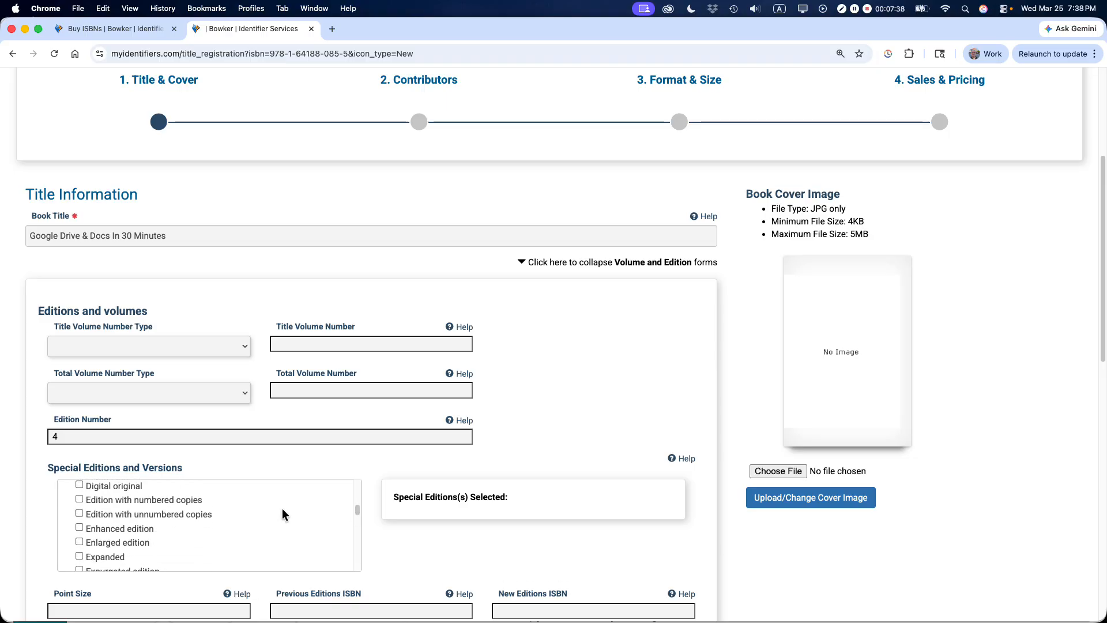
left_click(79, 543)
left_click(79, 542)
left_click(79, 558)
left_click_drag(358, 513, 357, 546)
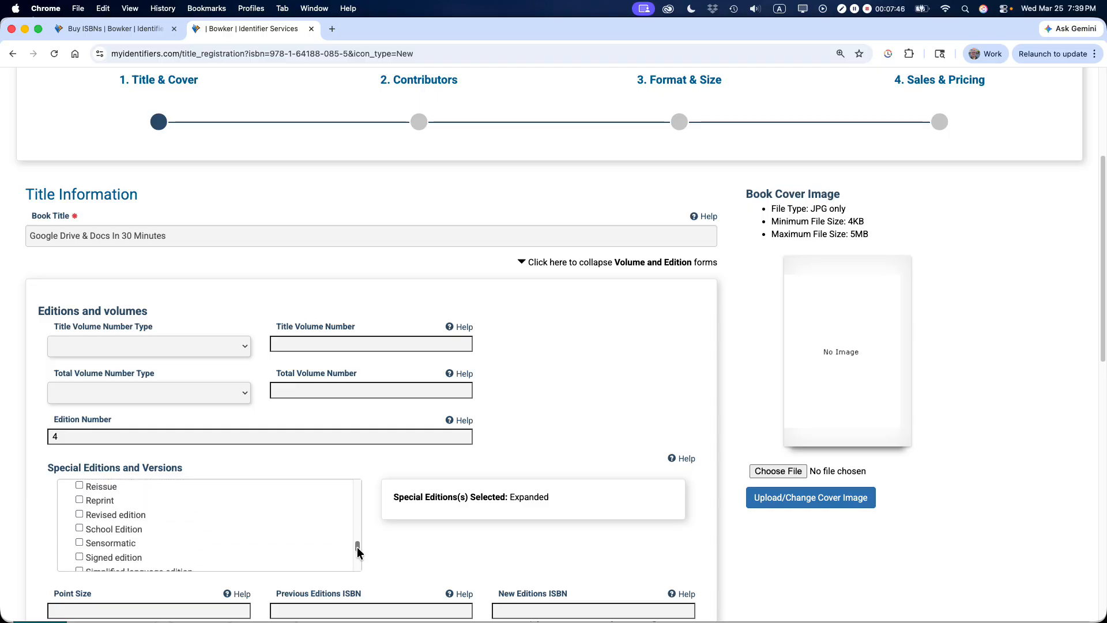
left_click(79, 514)
right_click(78, 514)
left_click(51, 513)
scroll(558, 358, "down", 1)
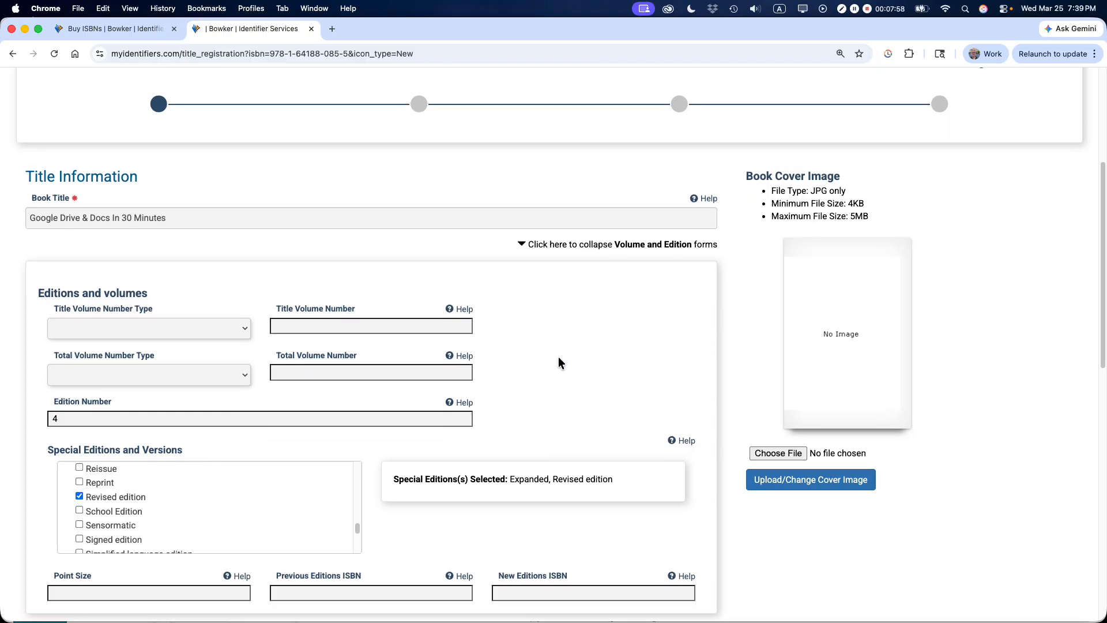
- Switch to Finder and open GDD 3ed METADATA.txt in the third edition's Marketing folder to get the previous edition's ISBN
scroll(558, 360, "down", 1)
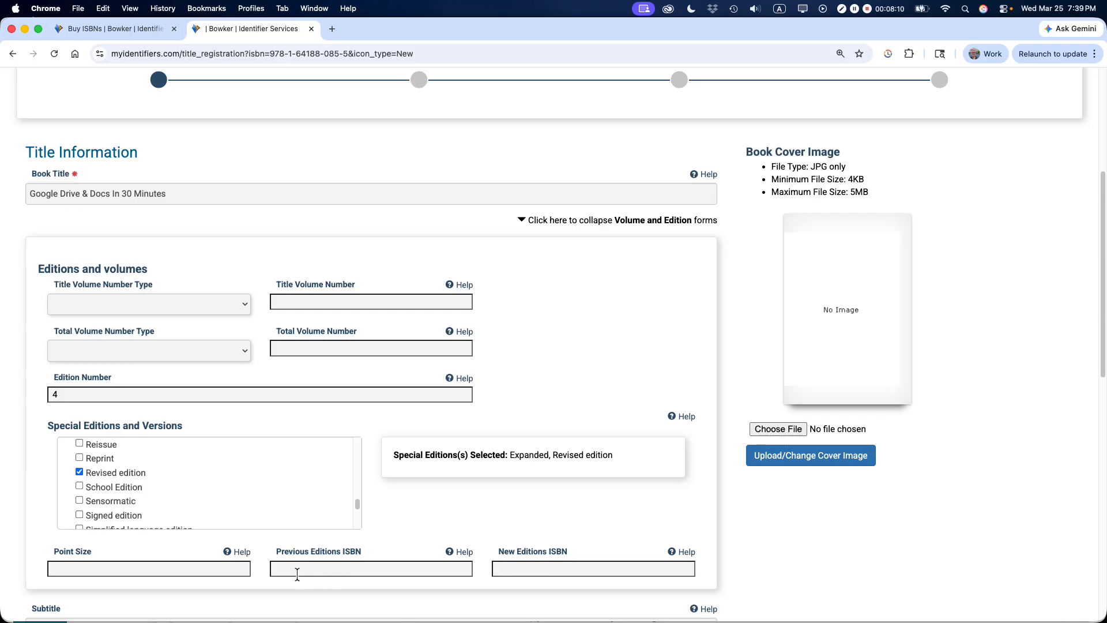
scroll(456, 503, "down", 2)
scroll(454, 502, "down", 1)
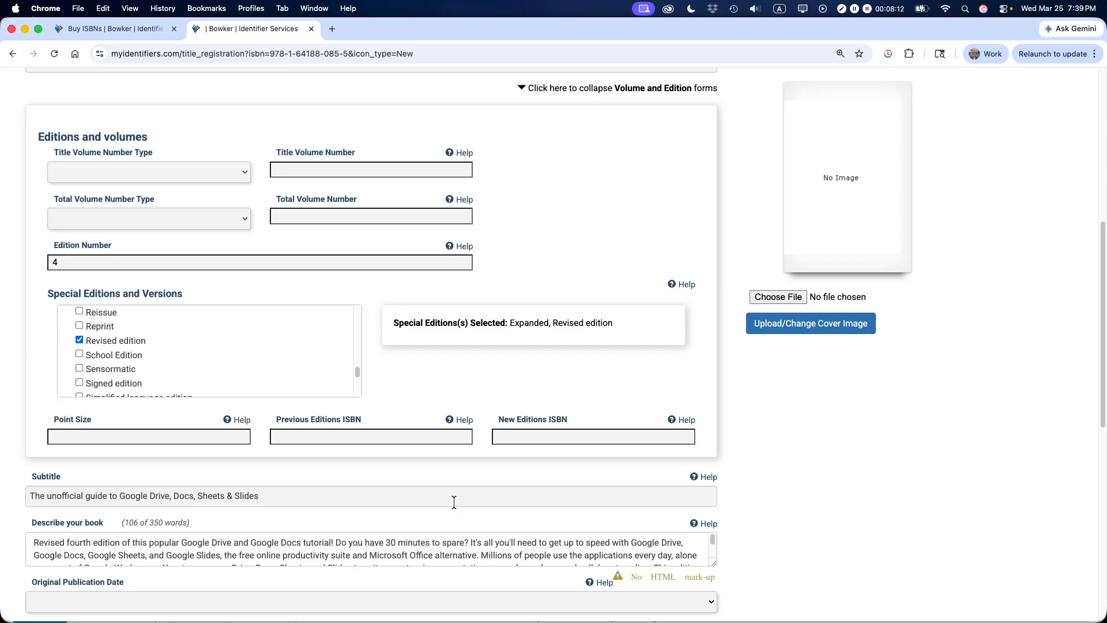
left_click(331, 437)
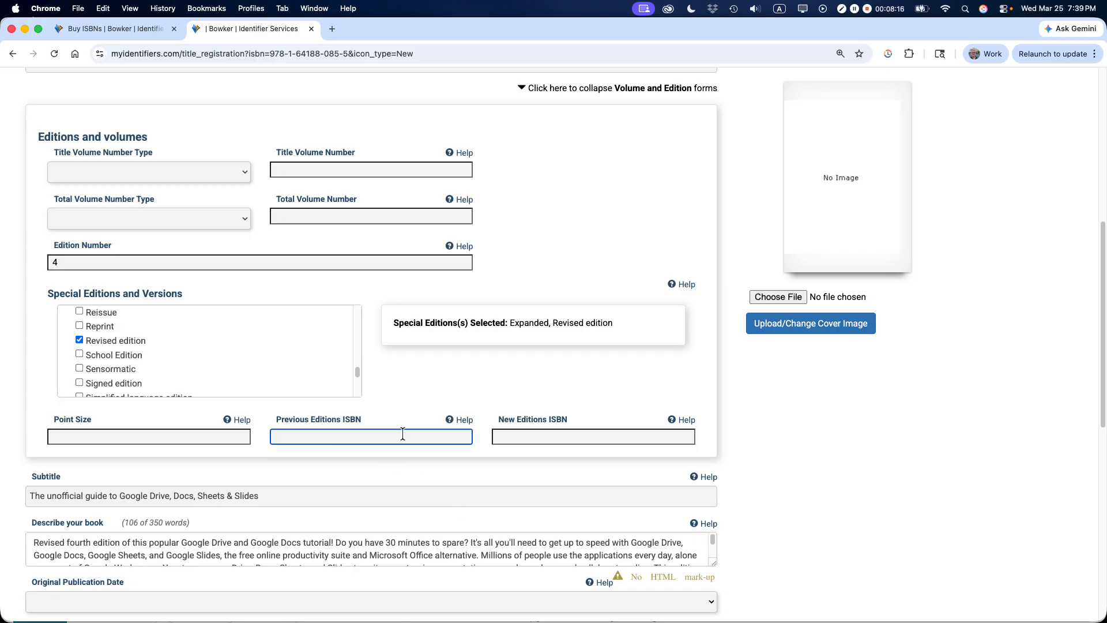
key("super+Tab")
key("super+Tab")
key("super+Tab")
key("super+Tab")
key("super+Tab")
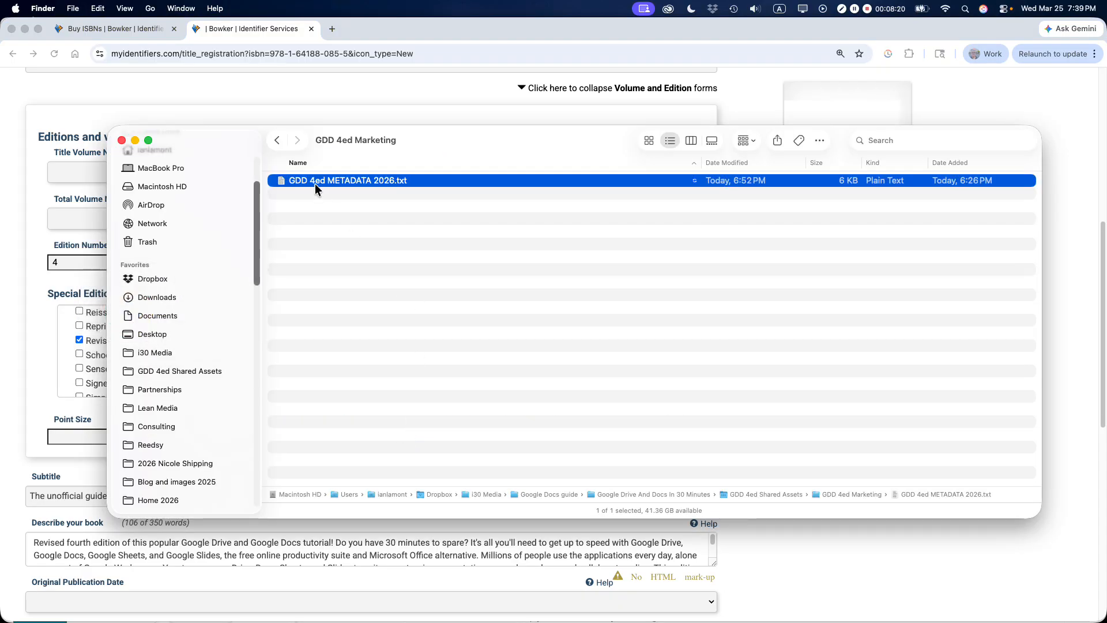
left_click(278, 141)
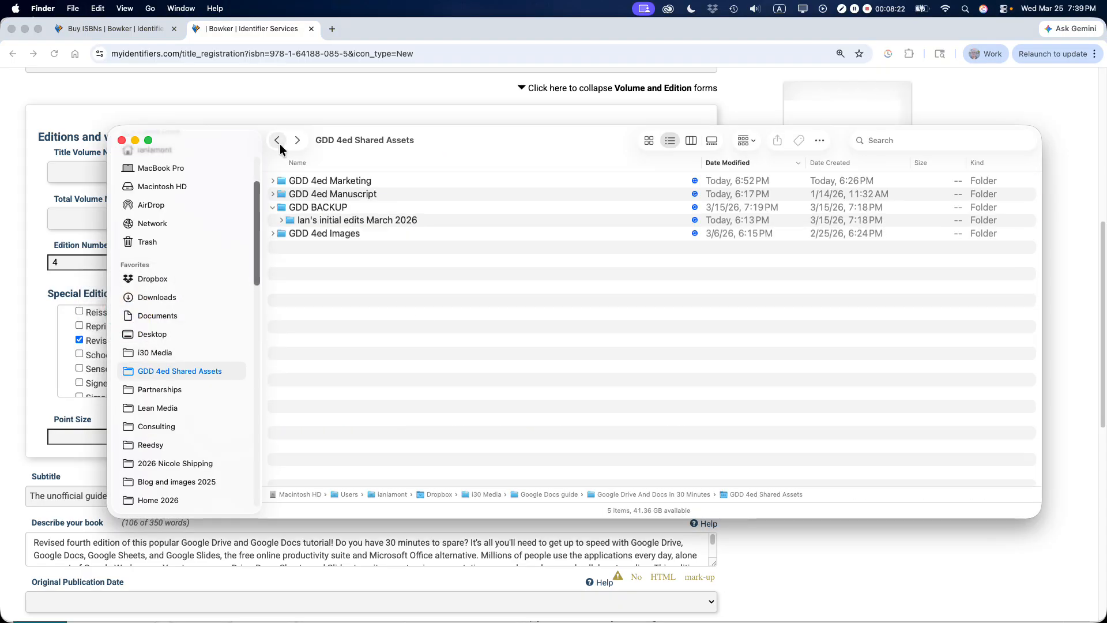
double_click(611, 495)
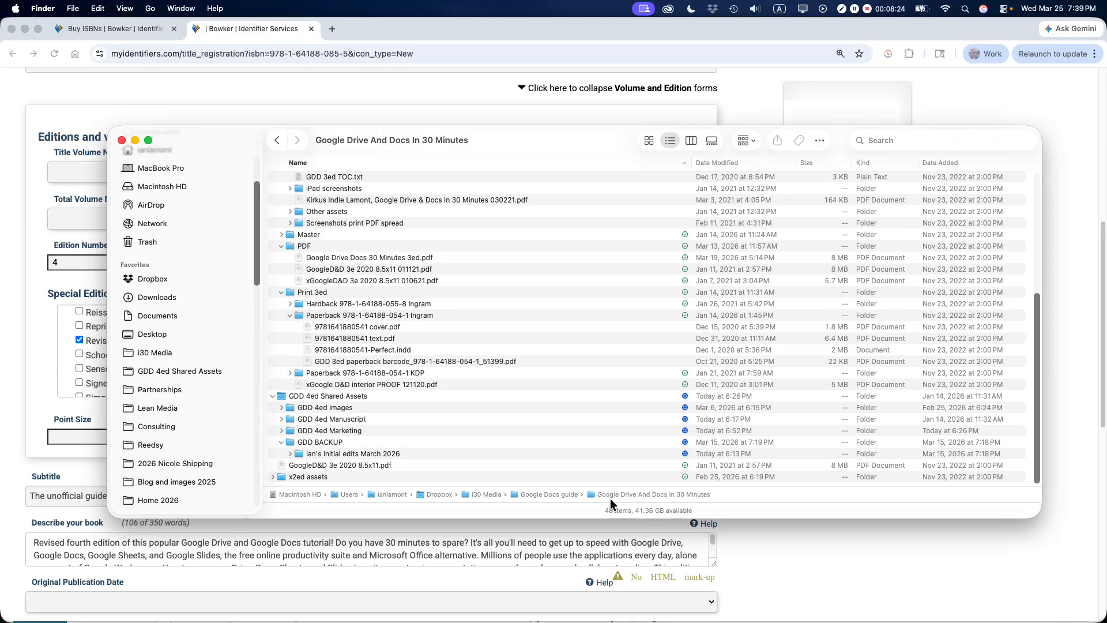
scroll(421, 398, "up", 5)
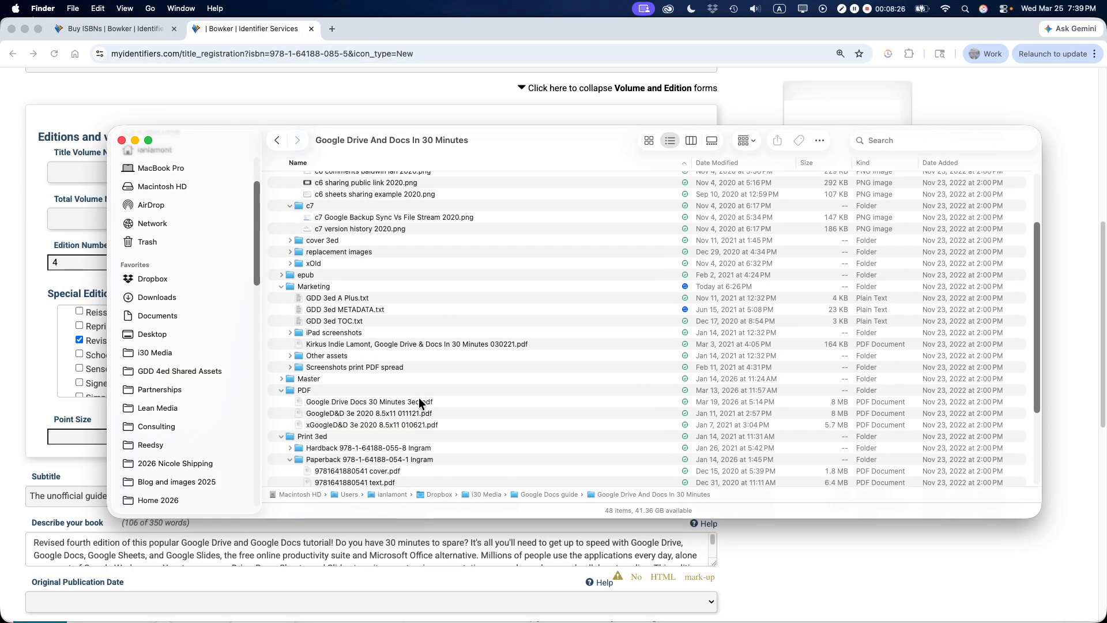
left_click(344, 308)
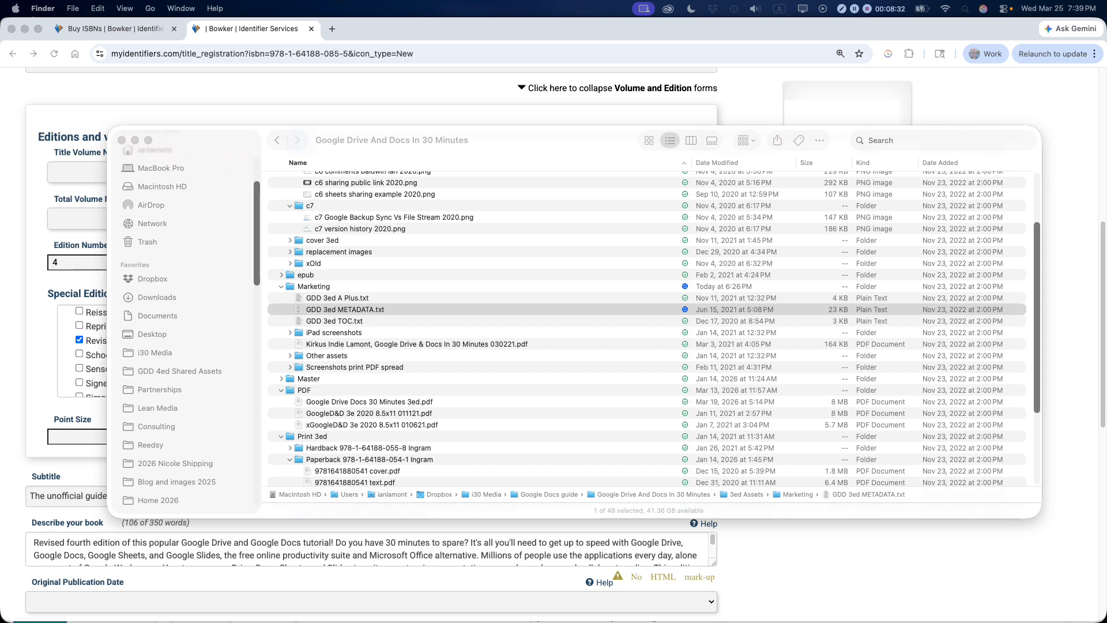
left_click(67, 457)
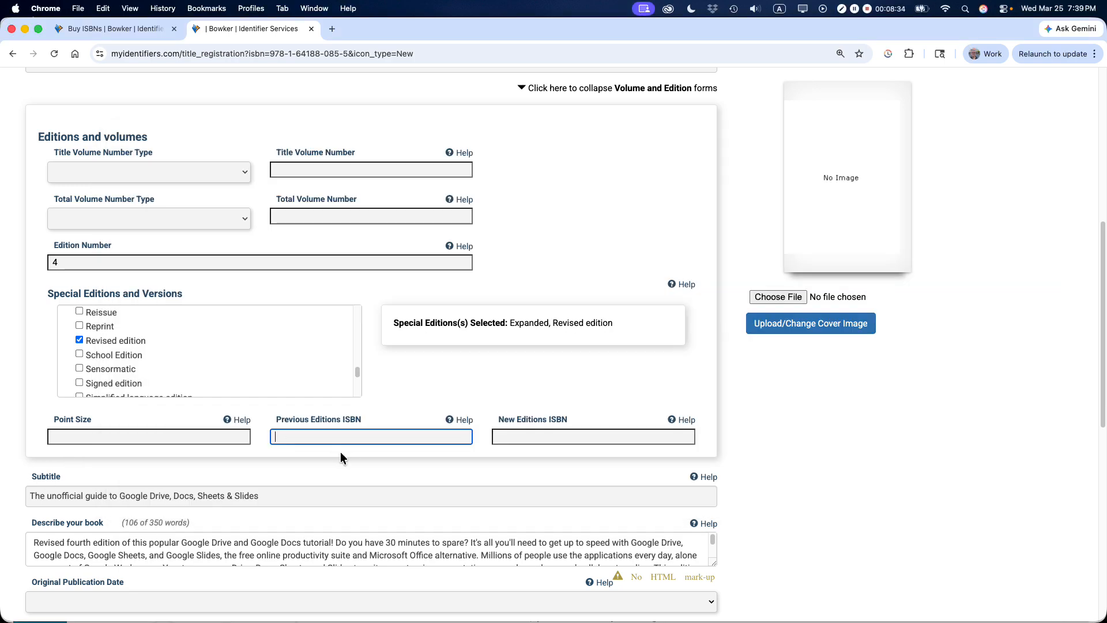
left_click(318, 436)
key("super+v")
scroll(320, 365, "up", 5)
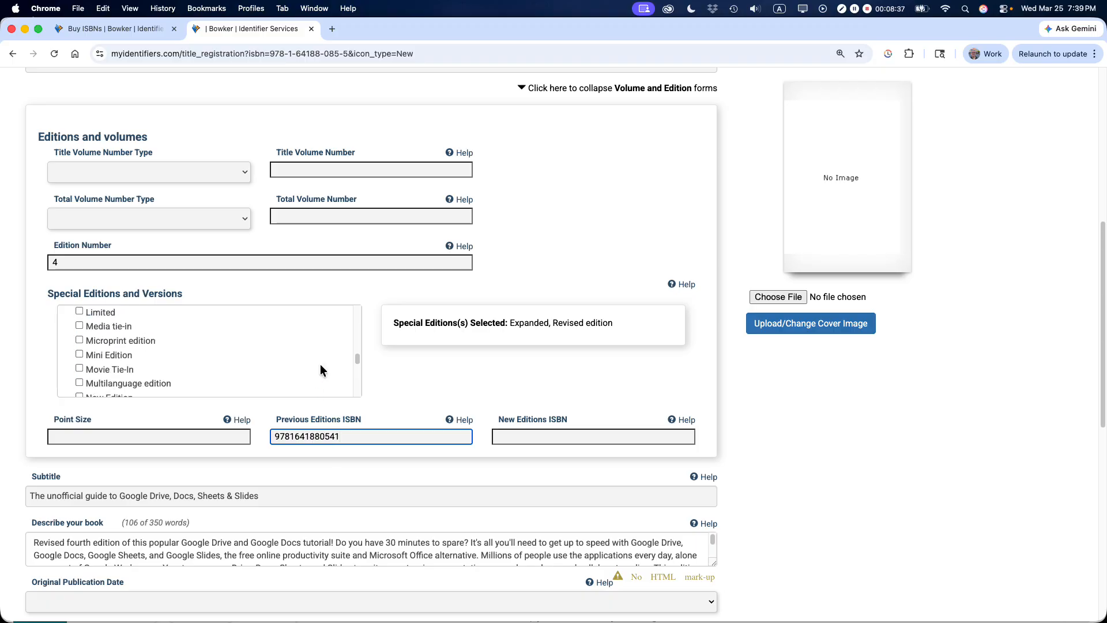
left_click(571, 214)
scroll(571, 219, "up", 10)
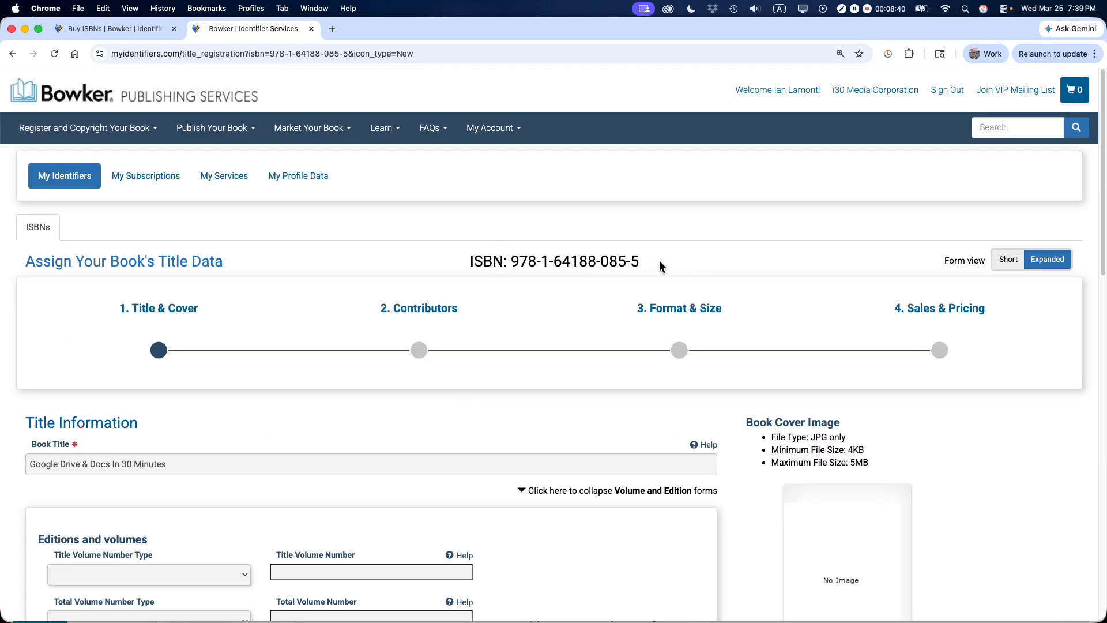
left_click_drag(657, 264, 511, 266)
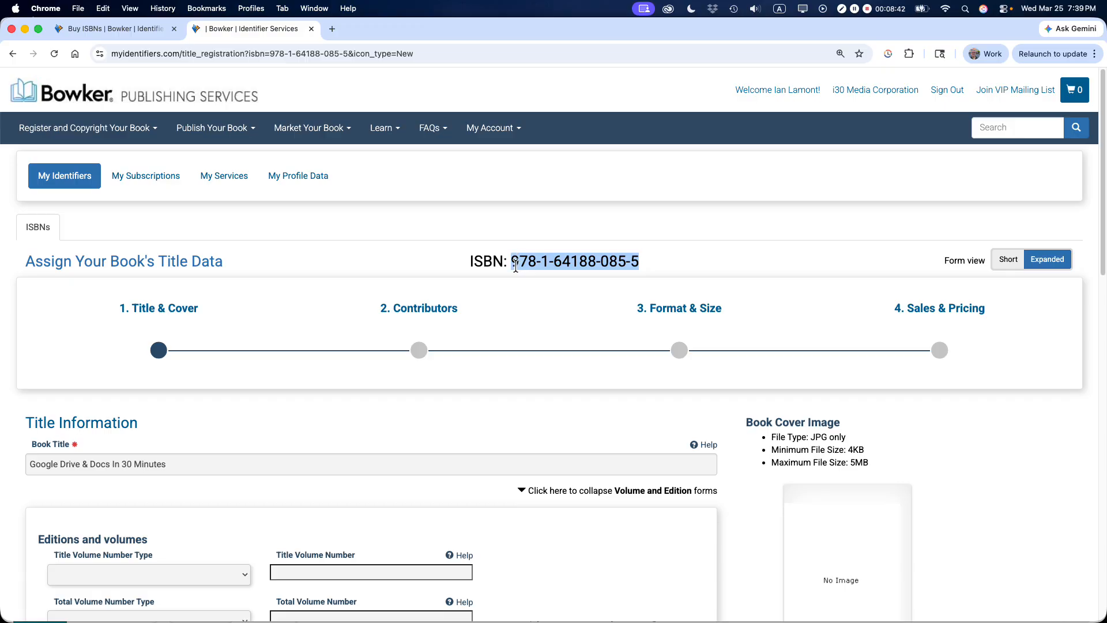
key("super+c")
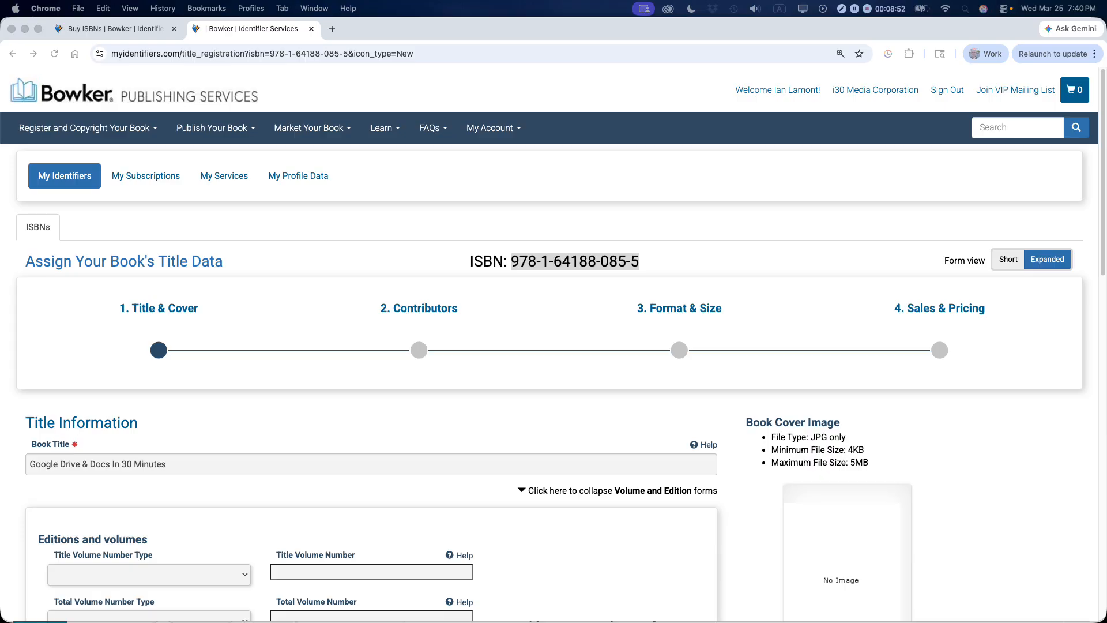
- Select English as the book's current language
scroll(526, 482, "down", 7)
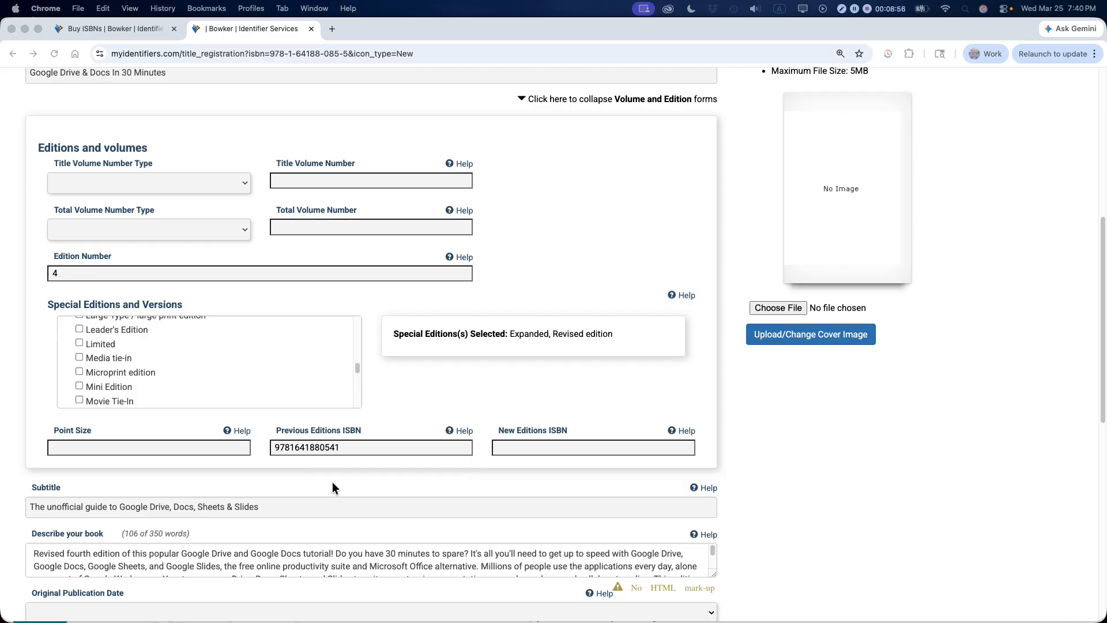
scroll(343, 448, "down", 4)
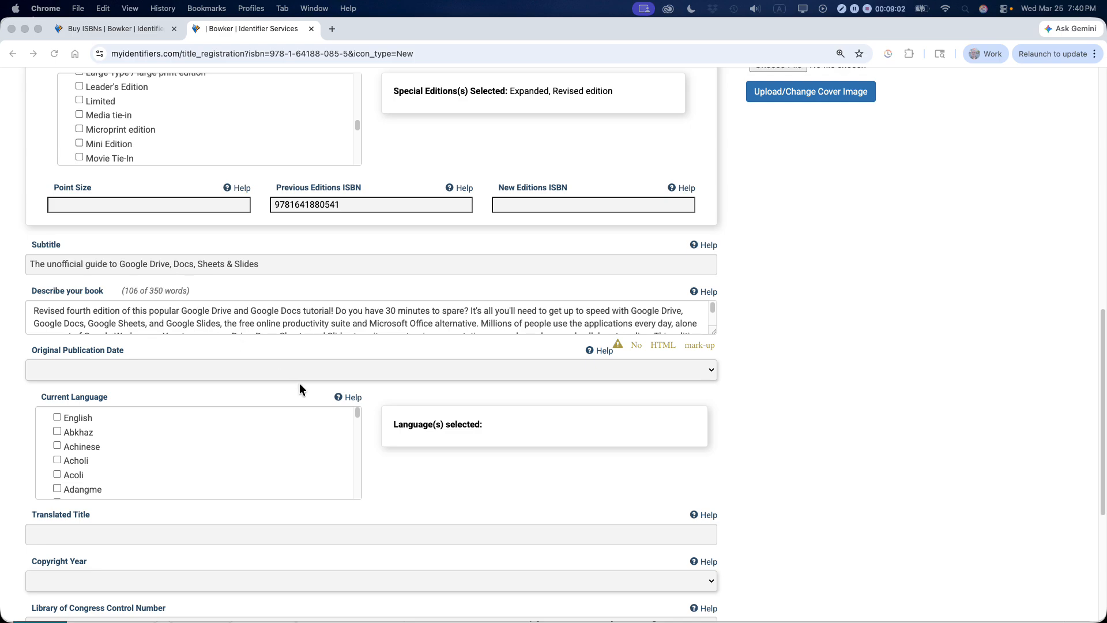
left_click(57, 417)
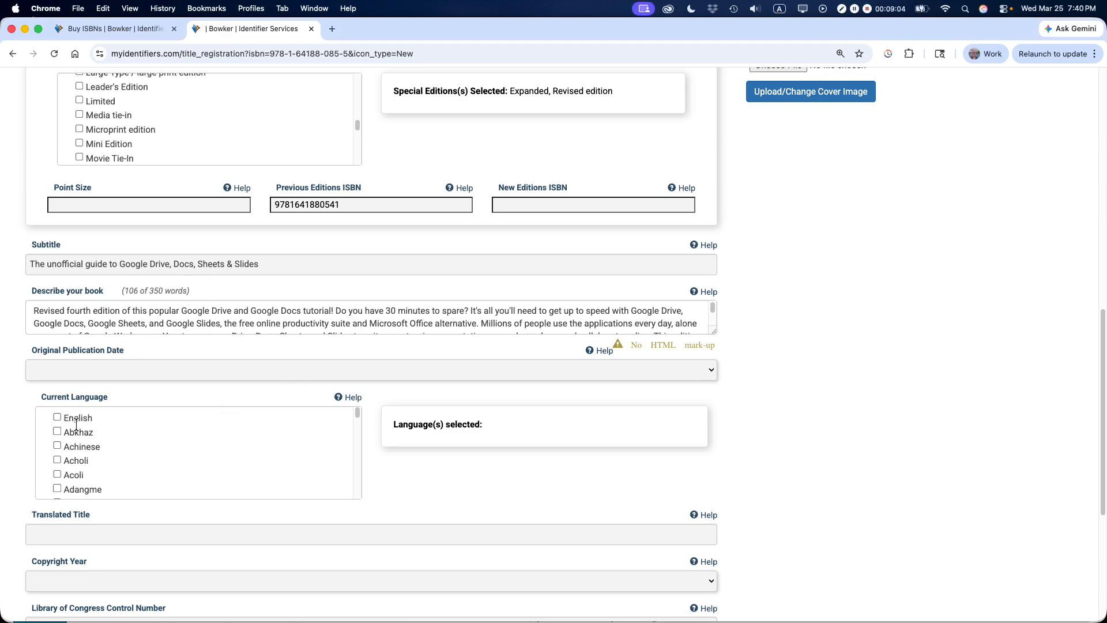
left_click(57, 417)
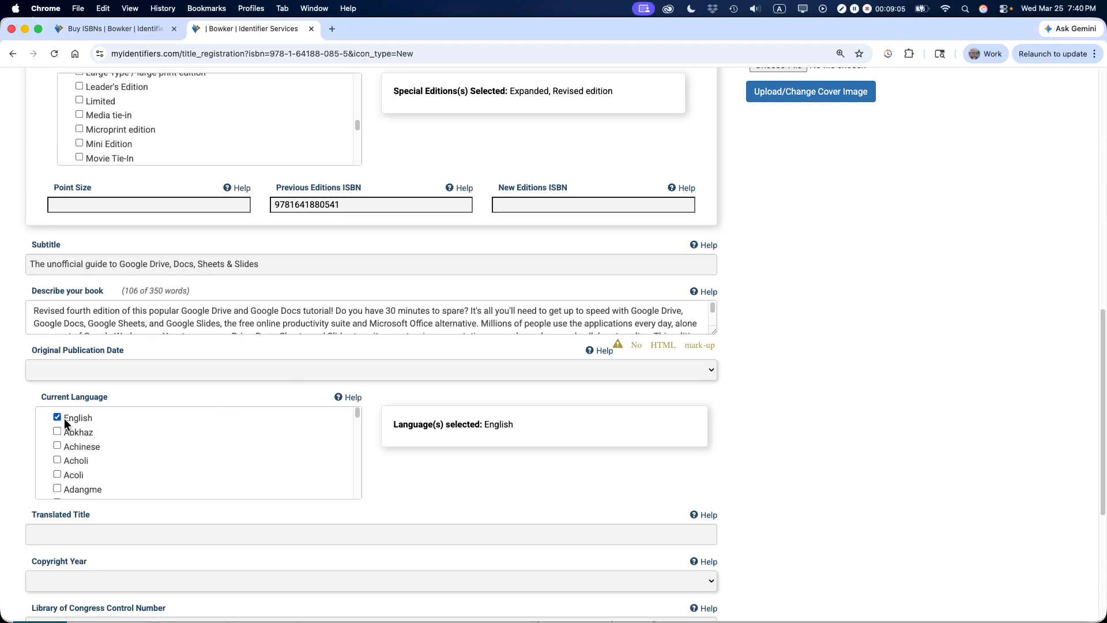
- Set both the original publication date and the copyright year to 2026
left_click(185, 373)
left_click(185, 371)
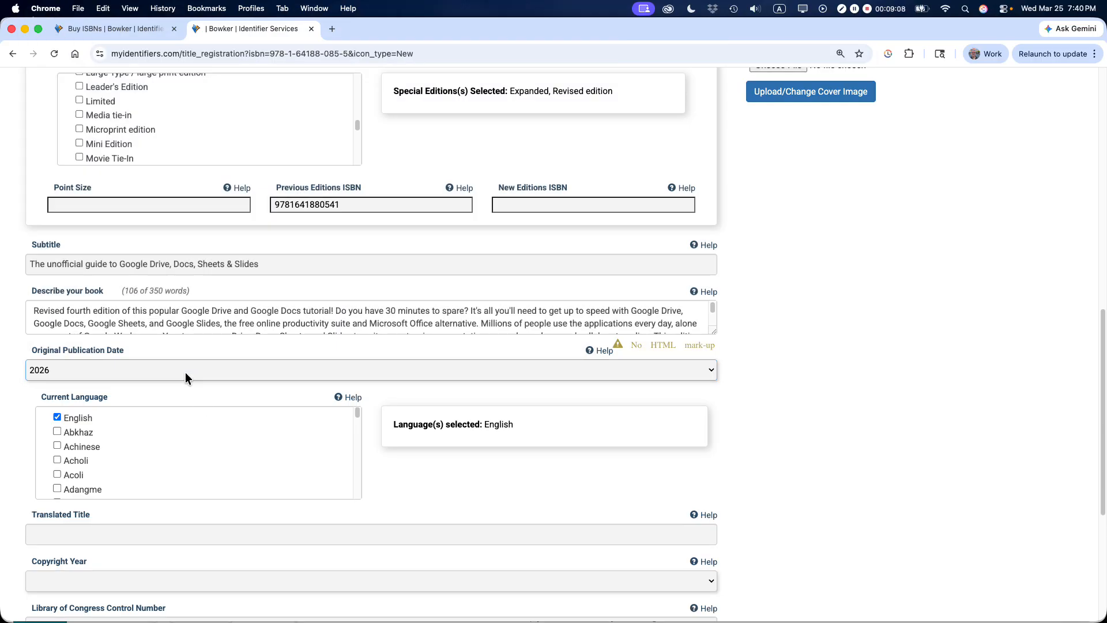
scroll(833, 421, "down", 5)
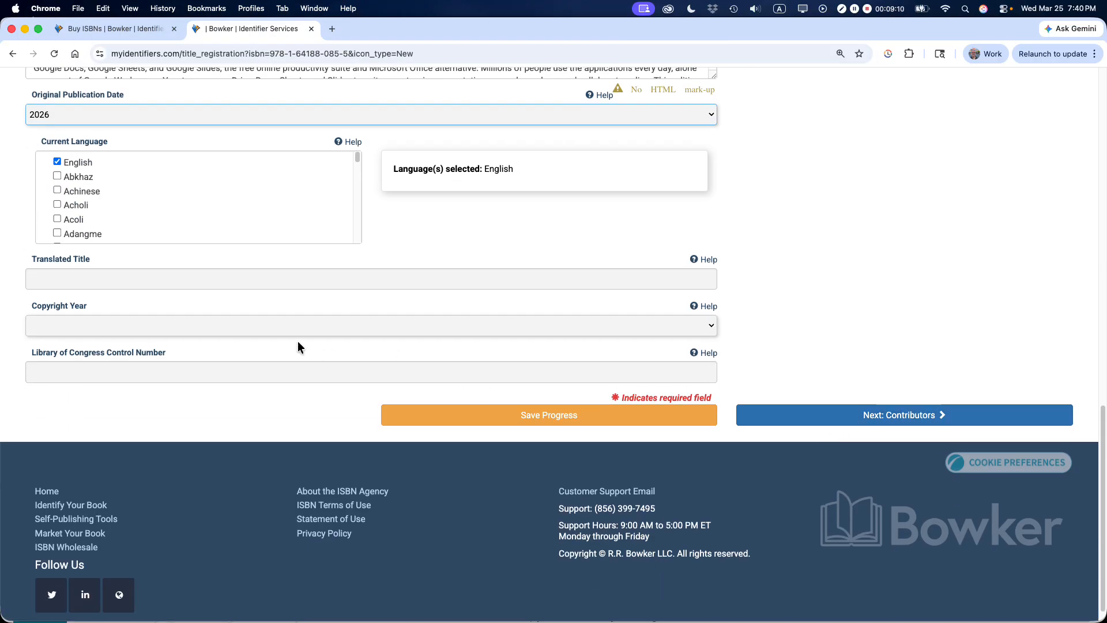
left_click(240, 326)
left_click(240, 327)
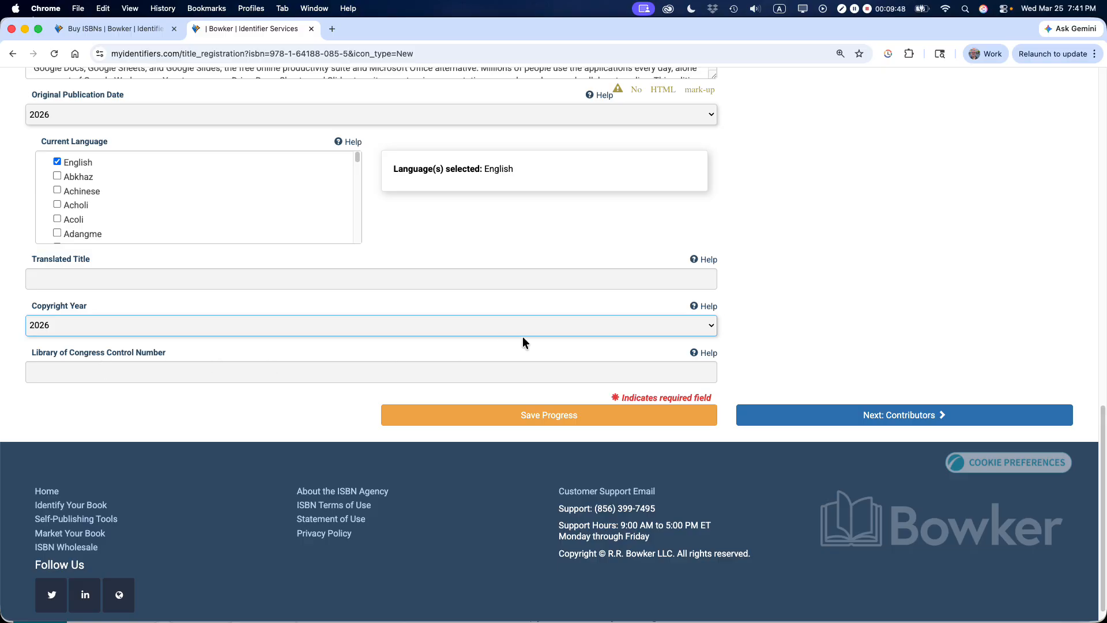
- Check the Title & Cover entries, save the form's progress and dismiss the confirmation
scroll(524, 345, "up", 20)
scroll(523, 345, "down", 5)
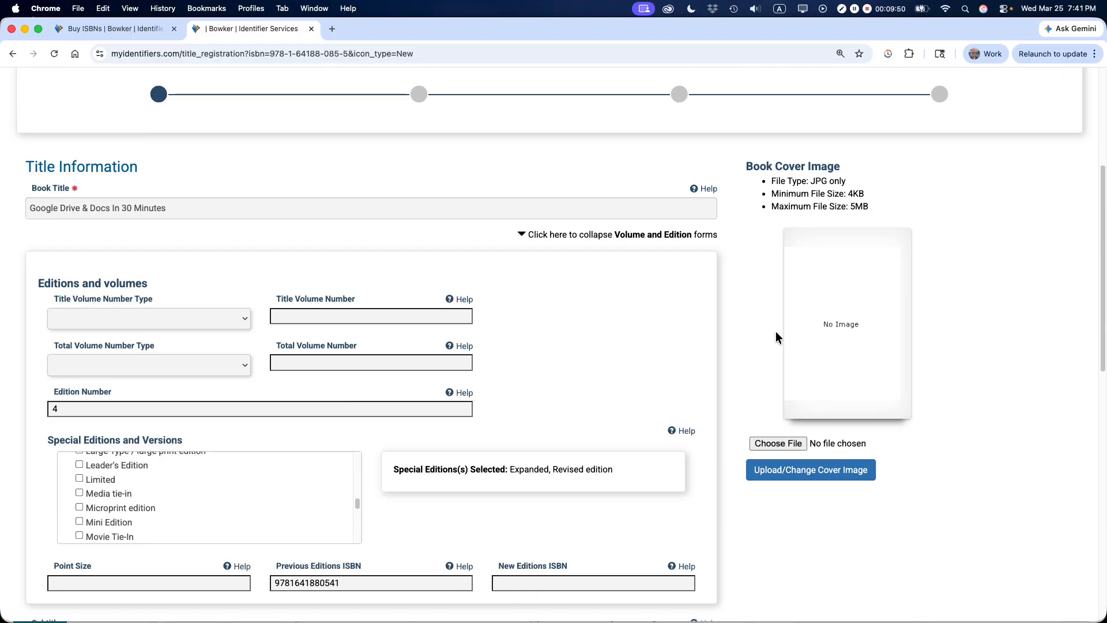
scroll(835, 381, "down", 15)
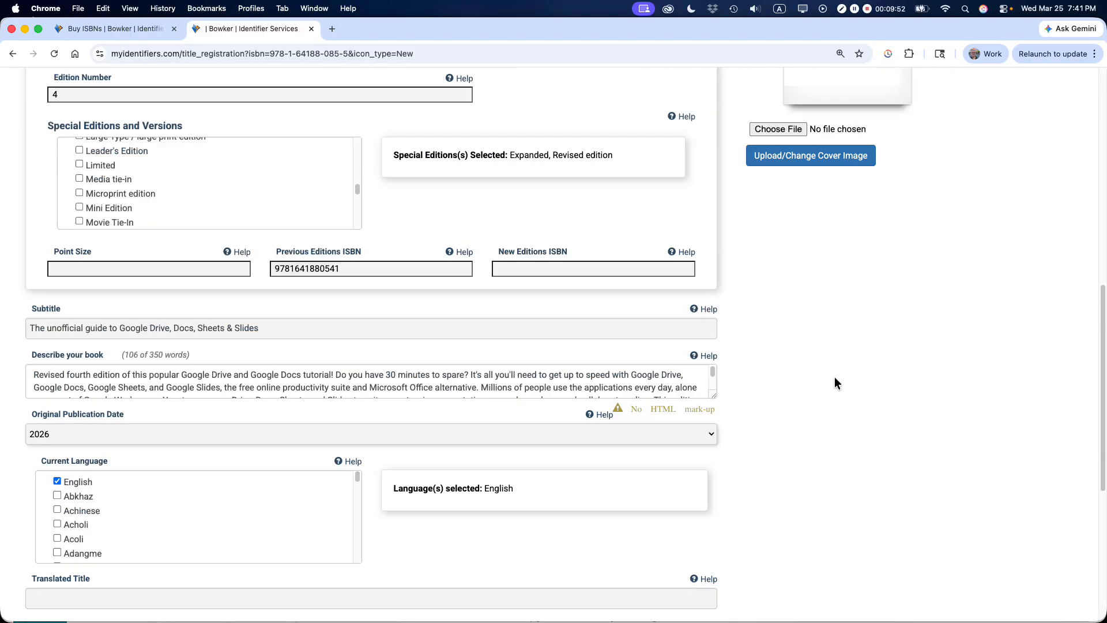
left_click(527, 395)
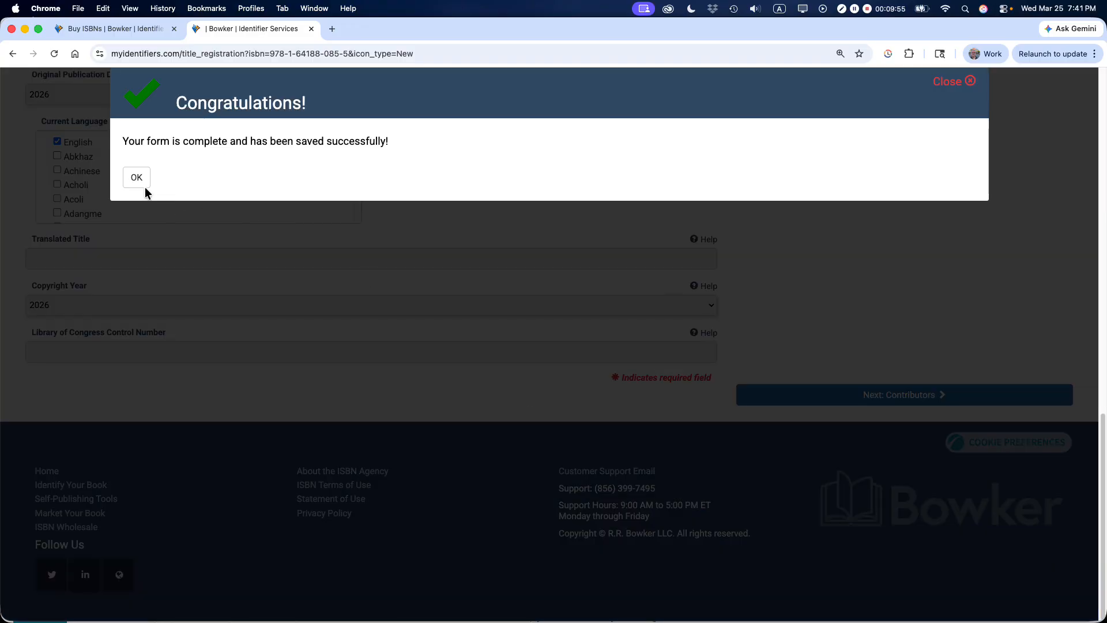
left_click(137, 179)
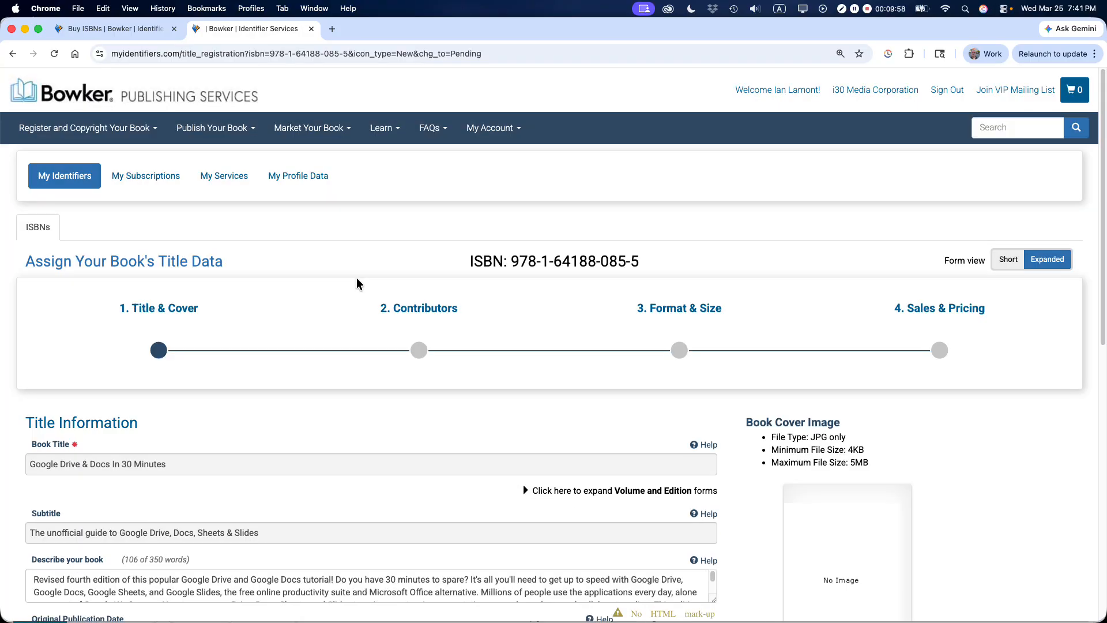
- Open the Contributors section and review the author's entry, biography field and selected function
left_click(419, 351)
scroll(492, 322, "down", 7)
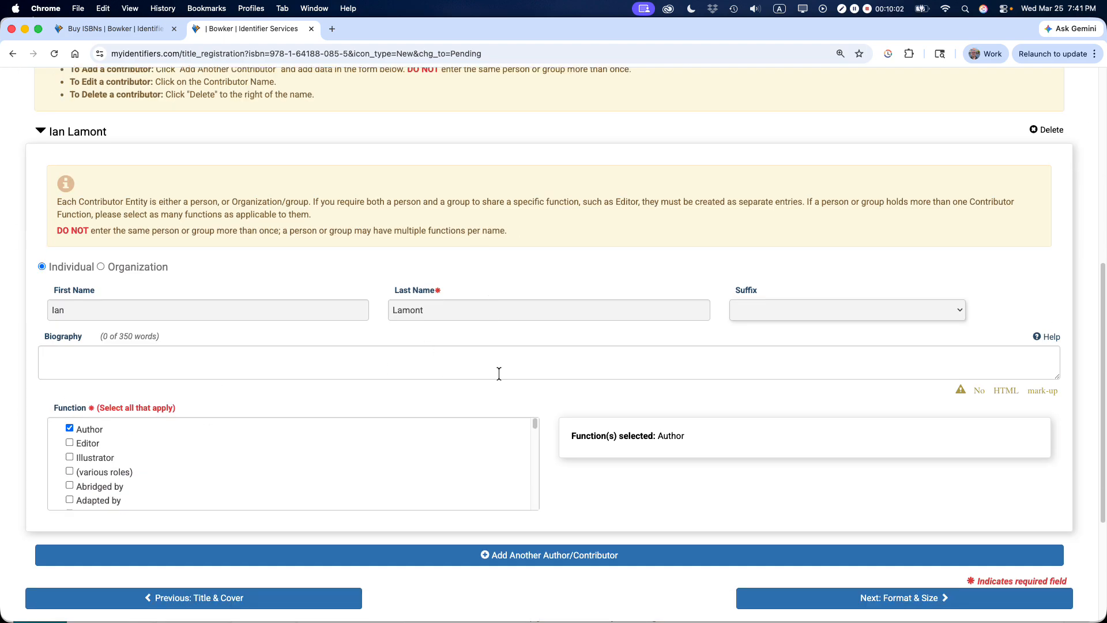
scroll(498, 374, "up", 5)
- Open the Format & Size section and examine the available format details and packaging description options
left_click(694, 183)
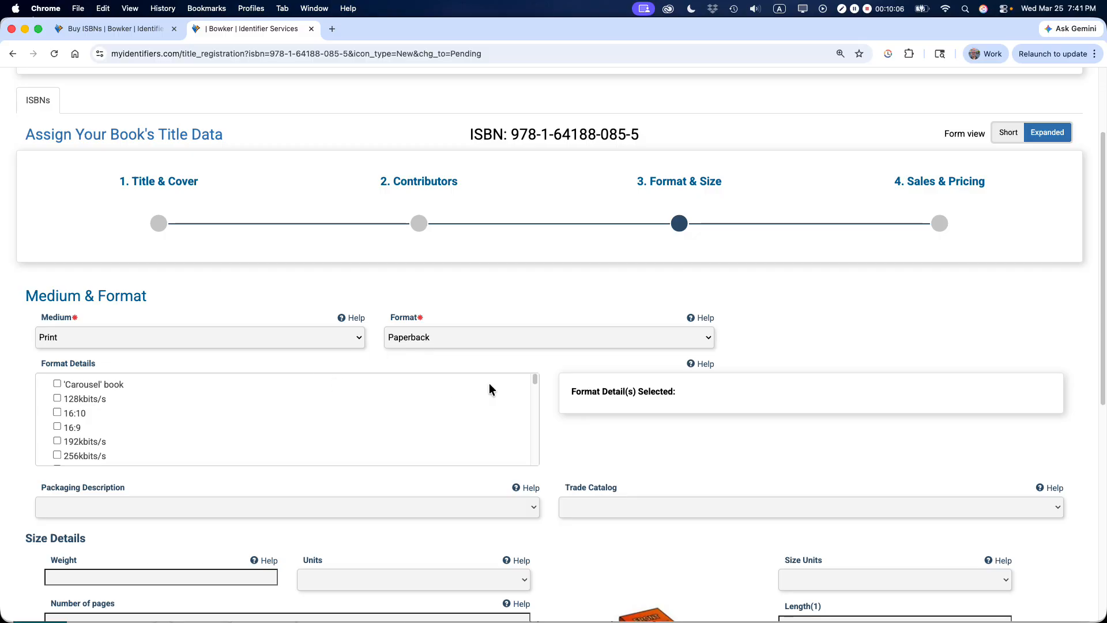
left_click_drag(540, 387, 546, 419)
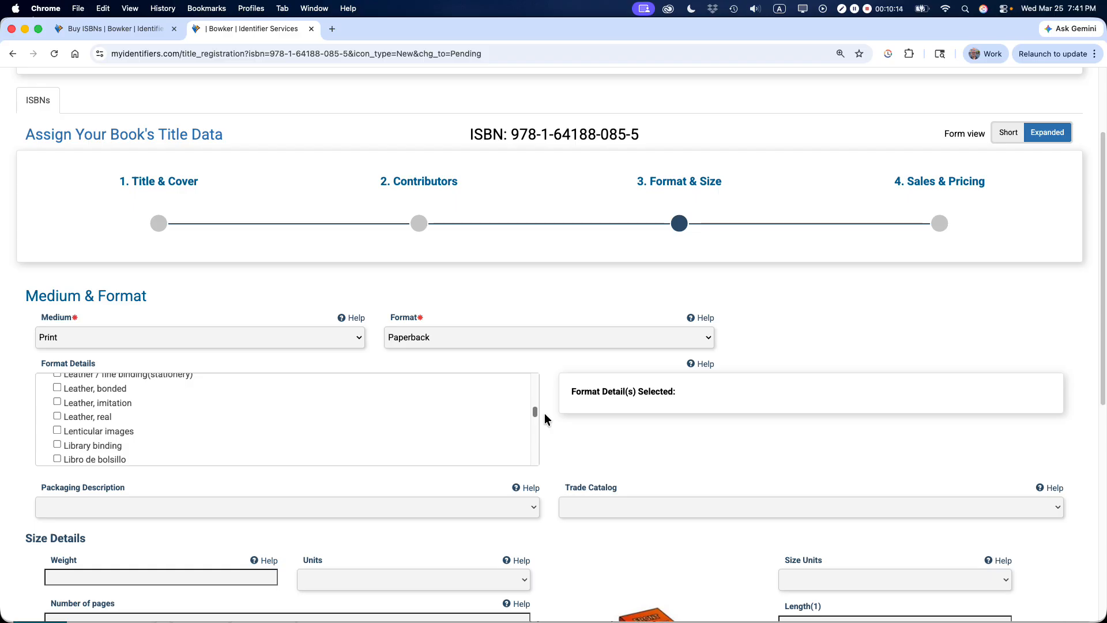
scroll(548, 403, "down", 1)
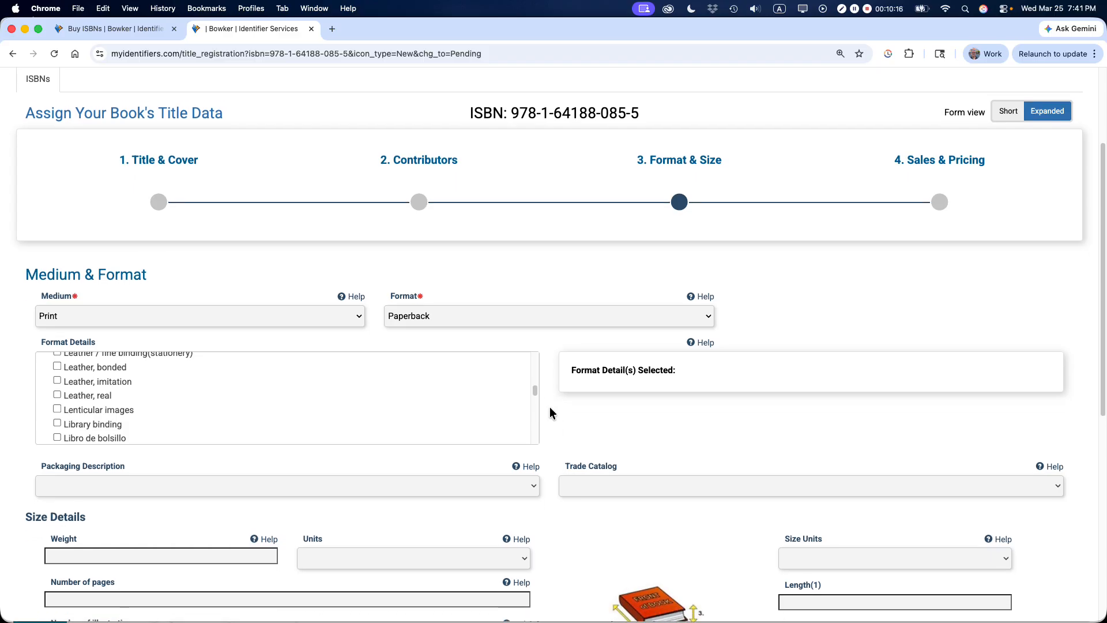
scroll(549, 413, "down", 5)
left_click(406, 335)
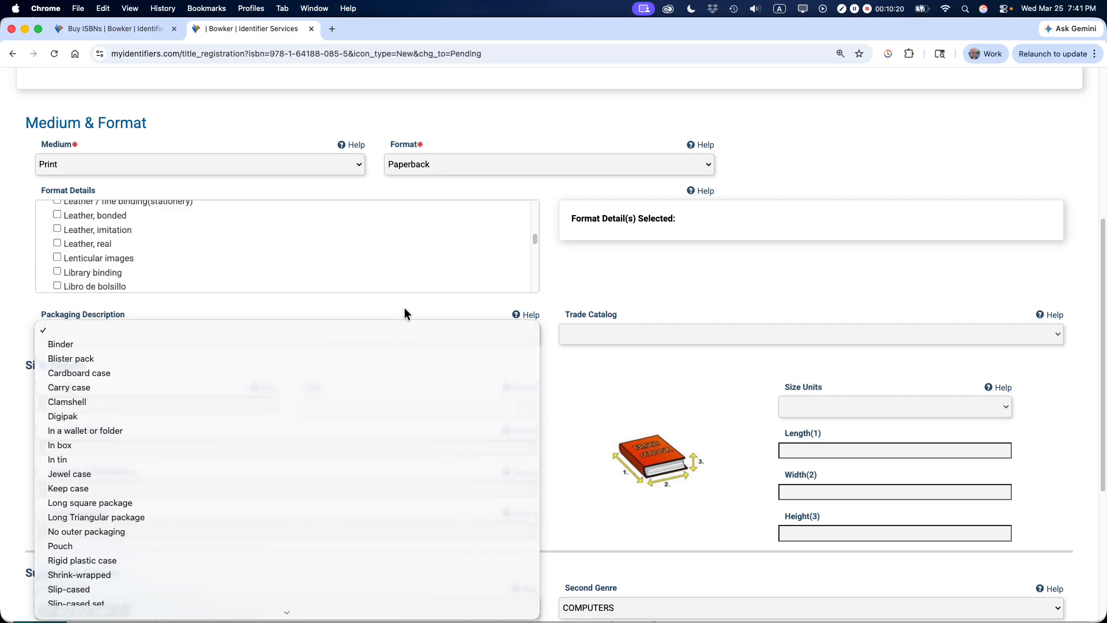
left_click(404, 307)
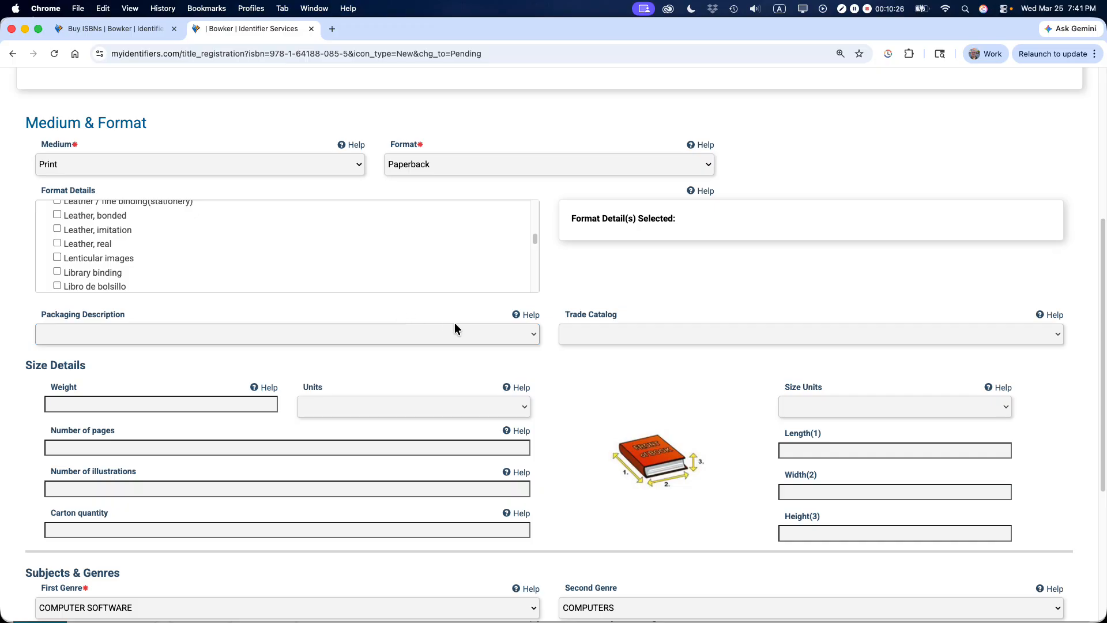
left_click(567, 333)
left_click(573, 331)
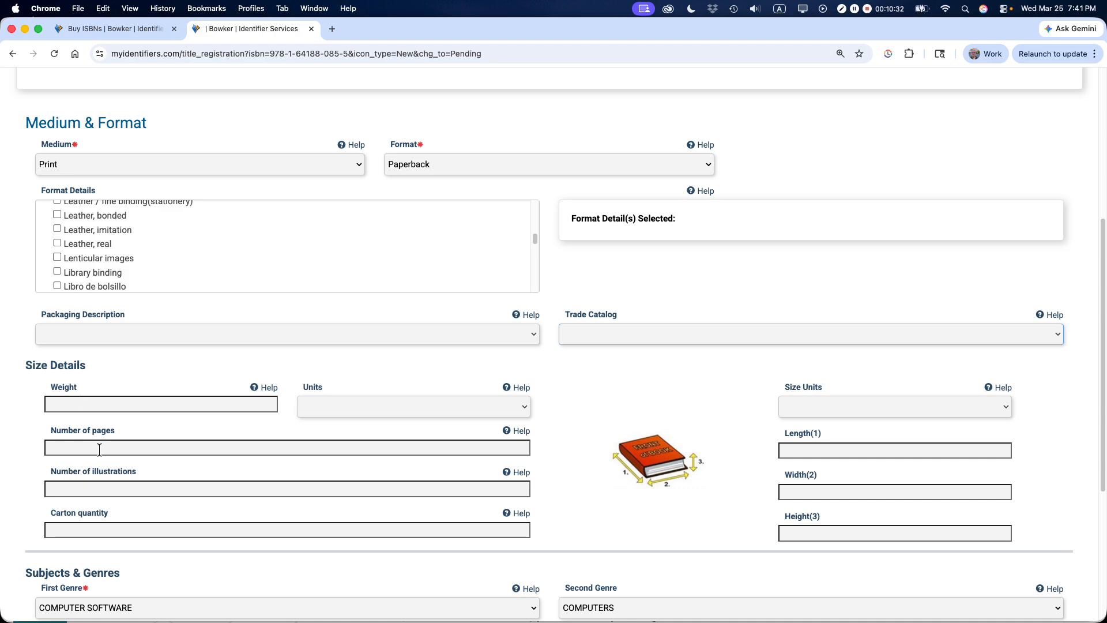
left_click(93, 405)
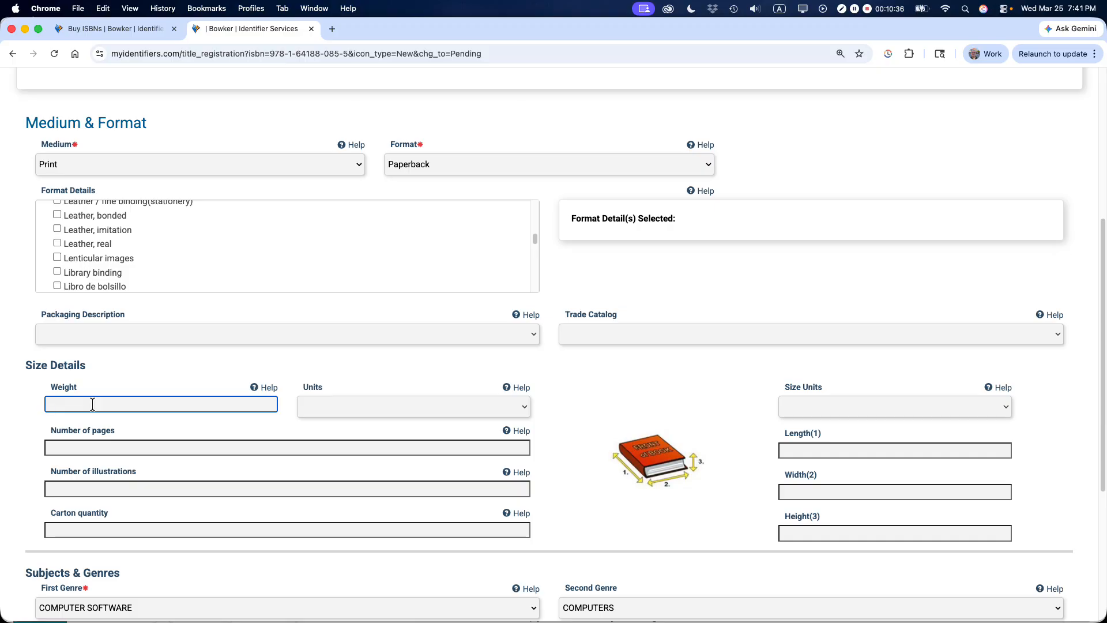
type("7.8")
left_click(366, 410)
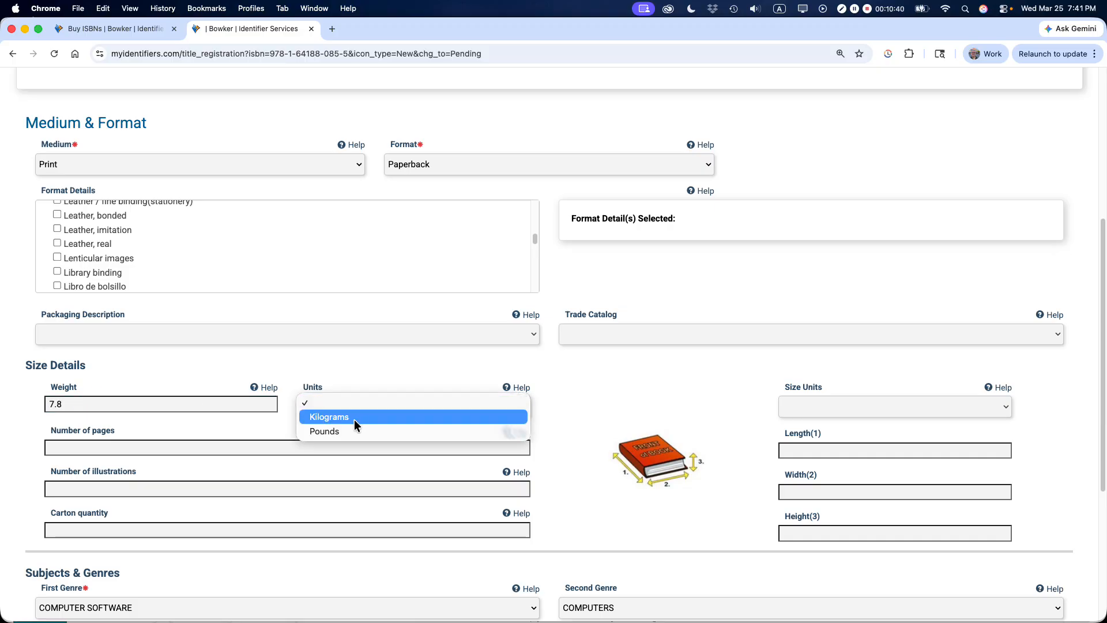
left_click(348, 402)
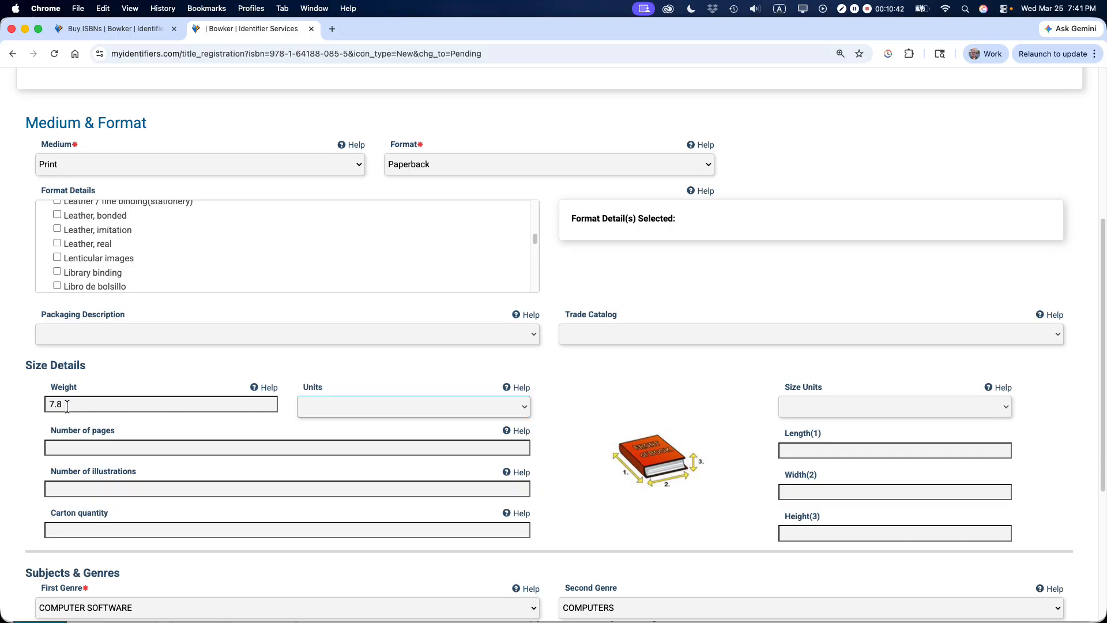
- Set the book's weight to .5 pounds in the size details
double_click(48, 404)
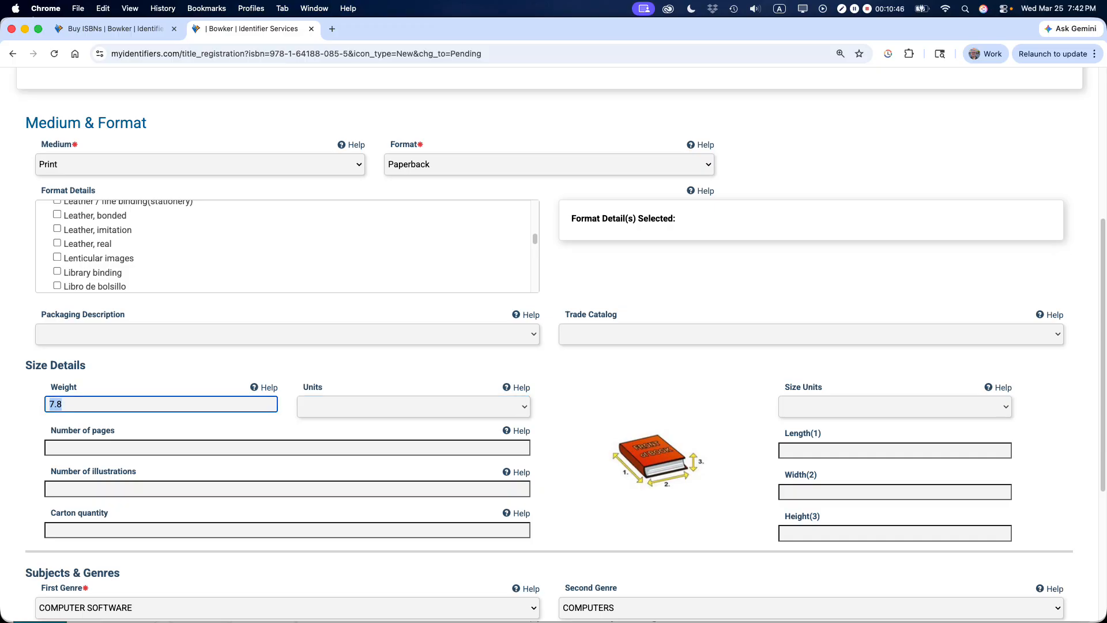
type(".5")
left_click(315, 407)
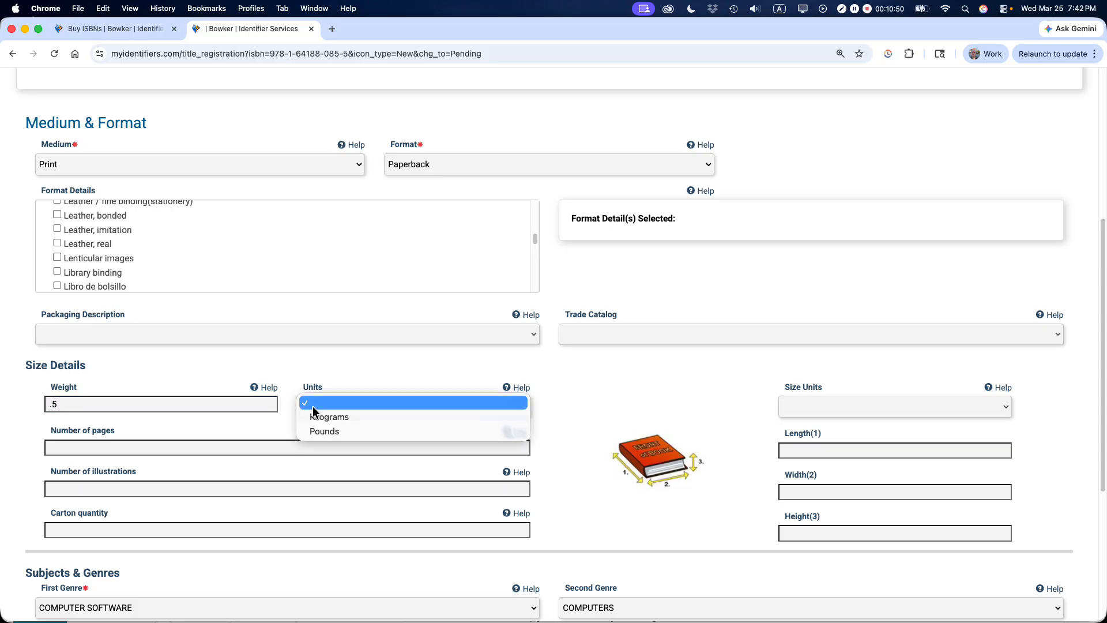
left_click(313, 406)
left_click(313, 407)
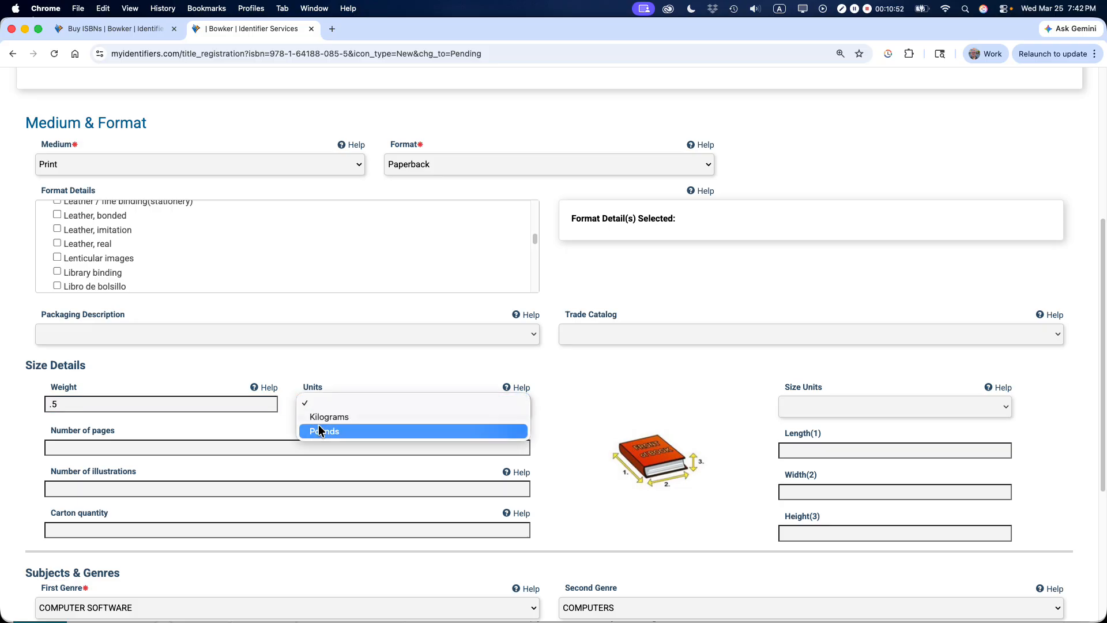
left_click(324, 431)
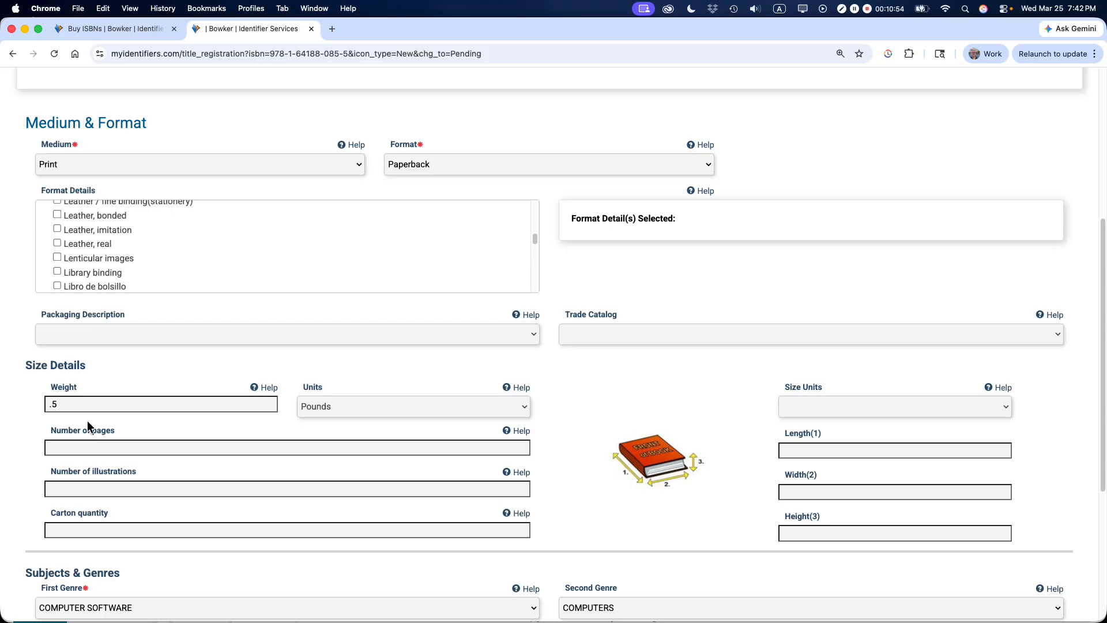
- Set the number of pages to 100 and the number of illustrations to 30
left_click(110, 450)
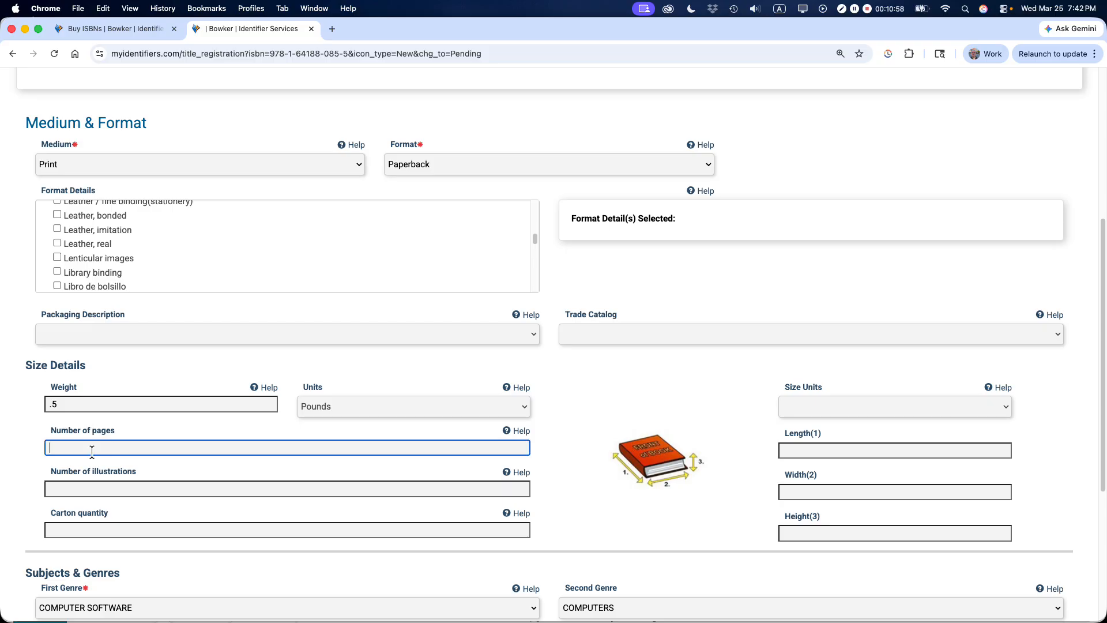
type("100")
scroll(35, 463, "down", 3)
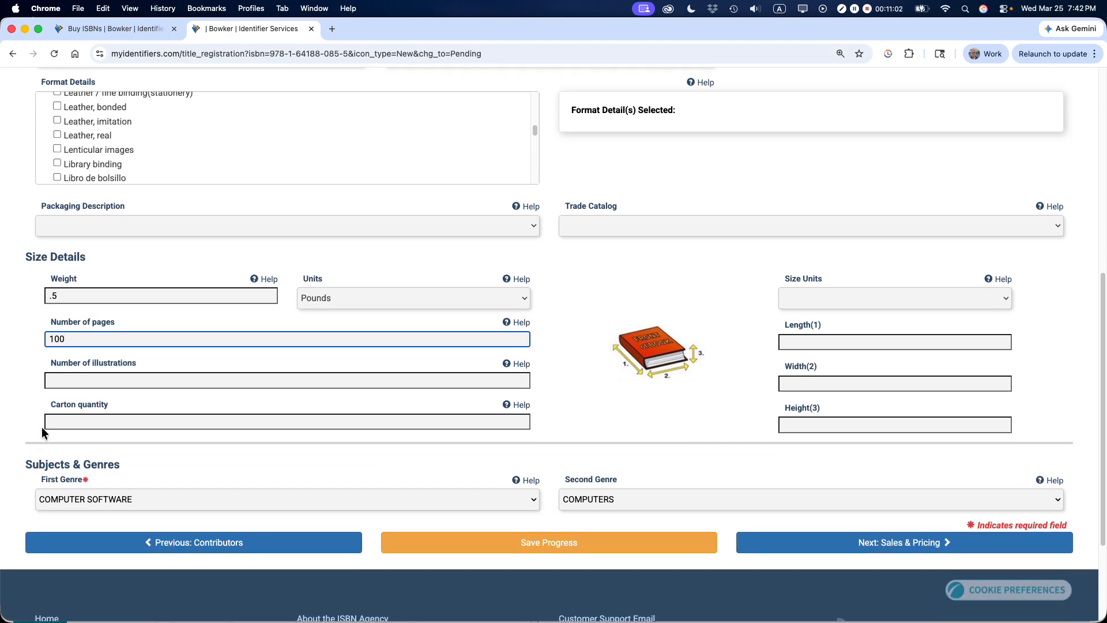
left_click(57, 382)
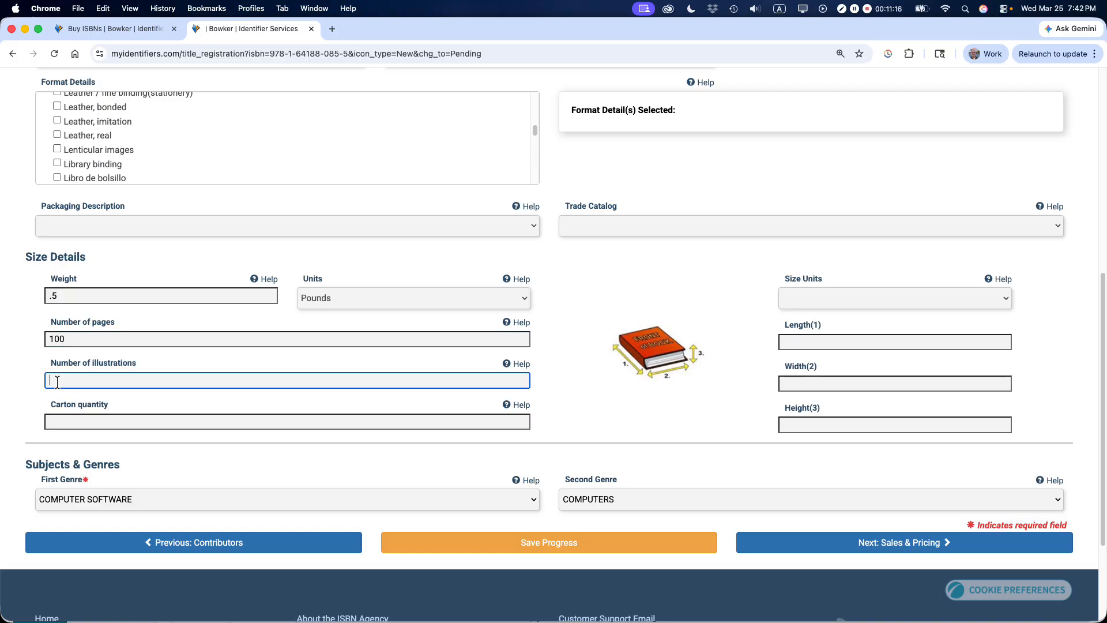
type("30")
- Set the size units to Inches and enter a length of 9, a width of 6 and a height of .35
left_click(822, 343)
left_click(831, 301)
left_click(830, 321)
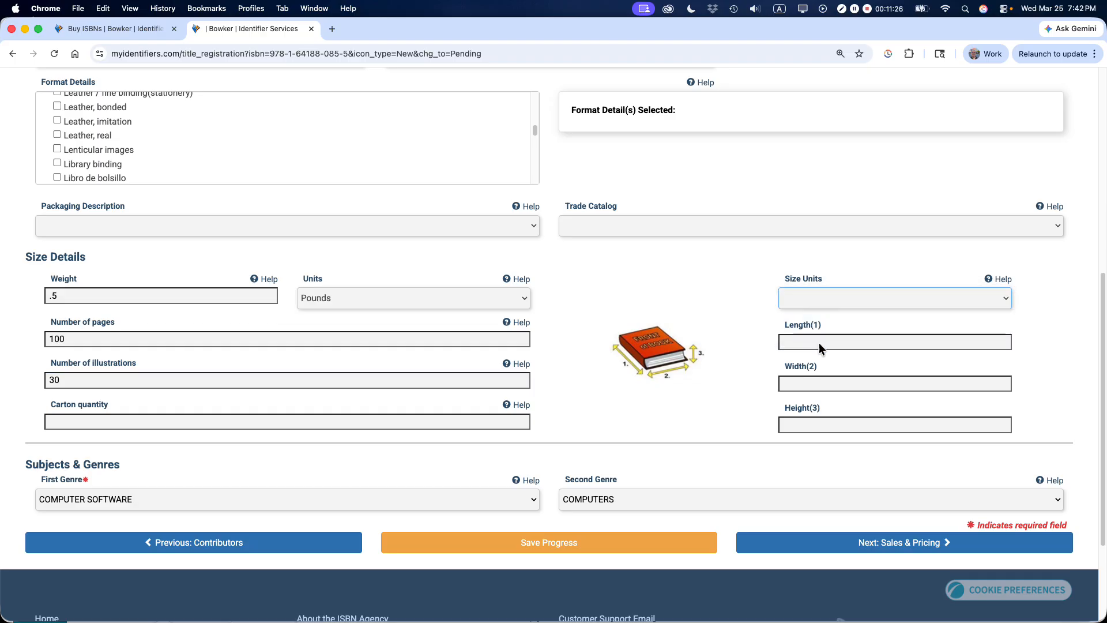
left_click(815, 342)
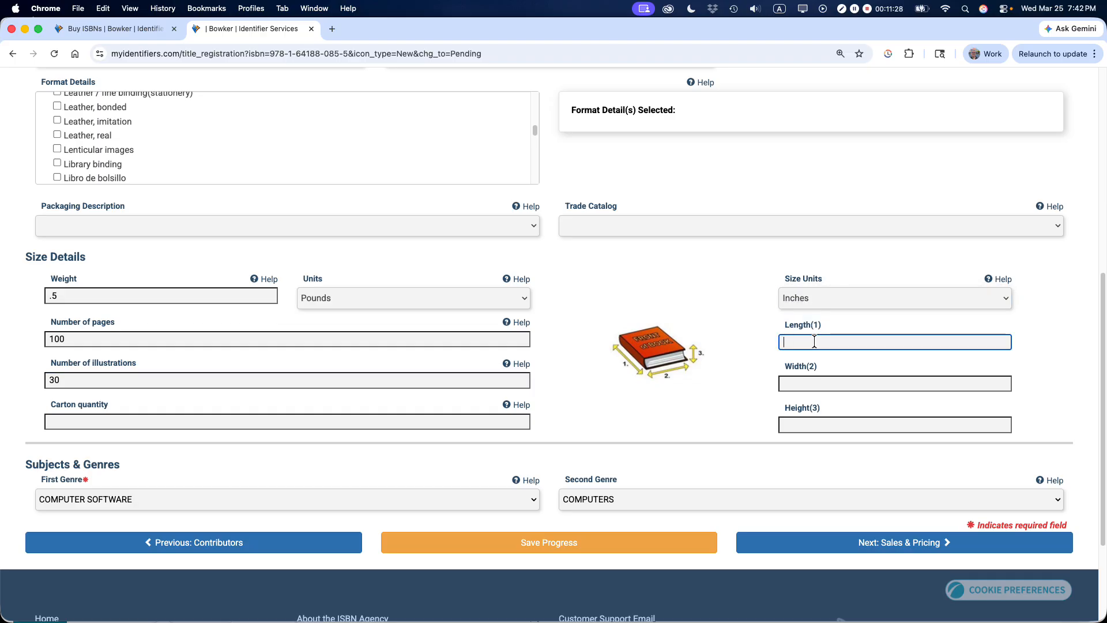
type("9")
left_click(799, 393)
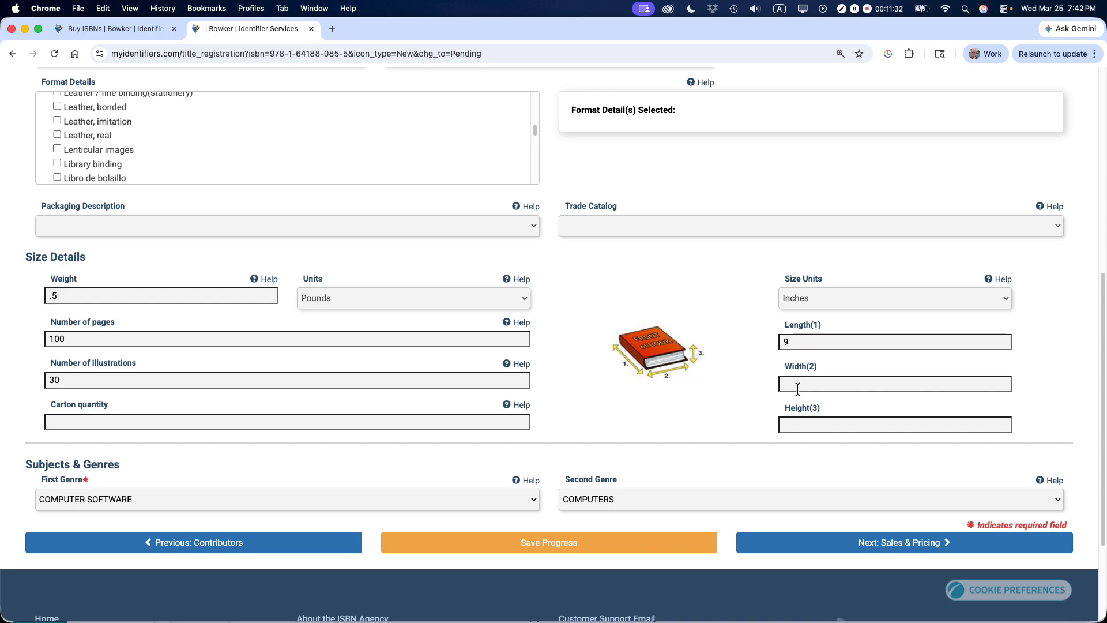
left_click(797, 387)
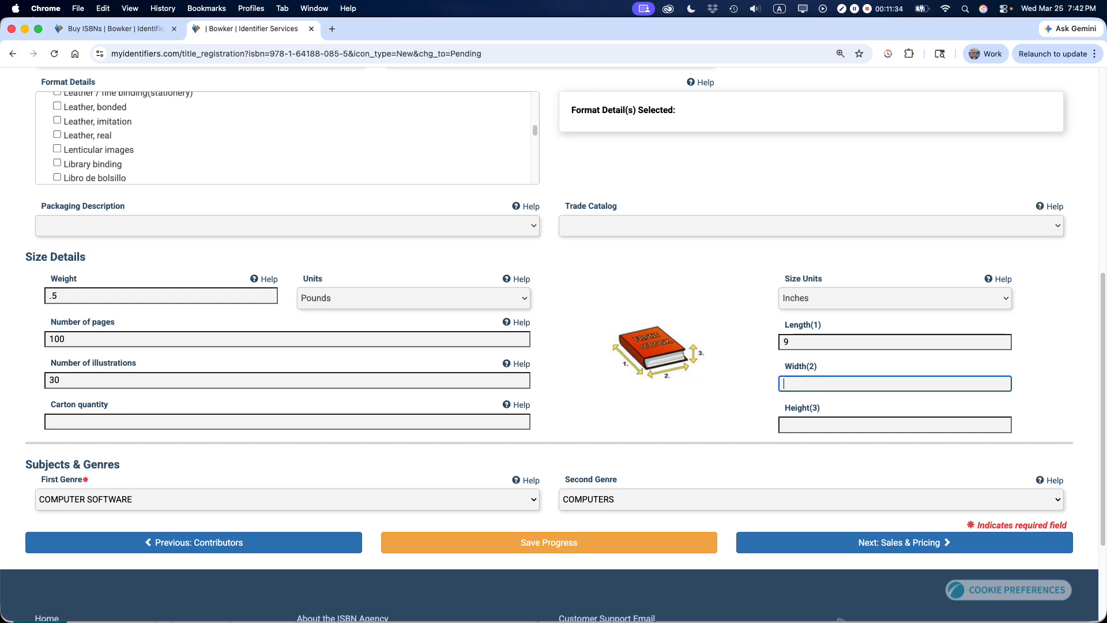
type("6")
left_click(805, 427)
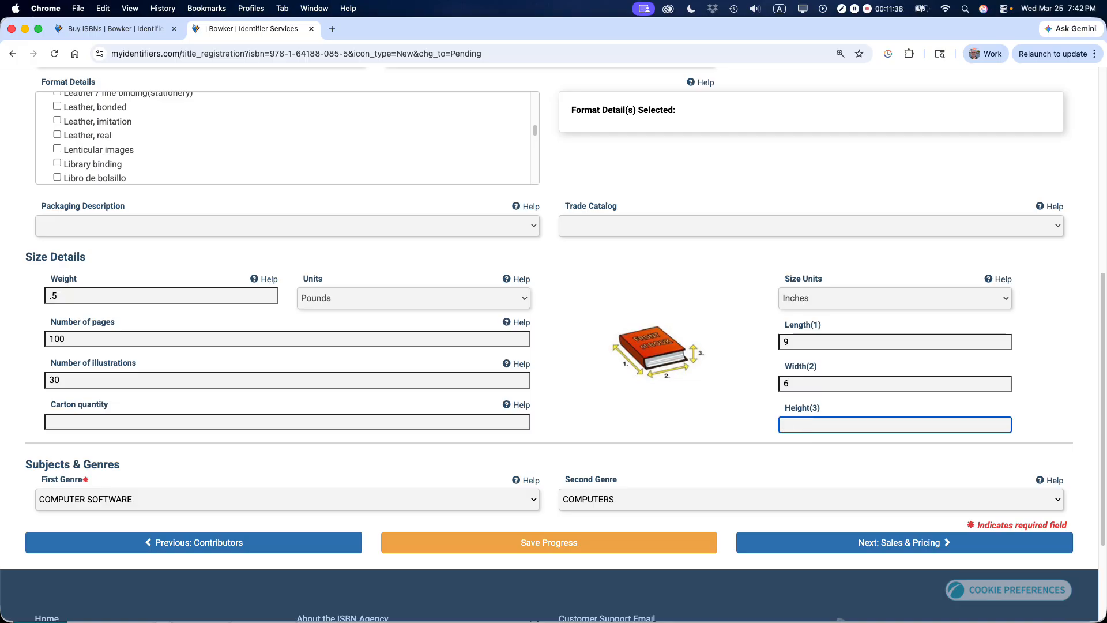
type(".35")
- Save the progress of the Format & Size section and dismiss the confirmation
left_click(699, 410)
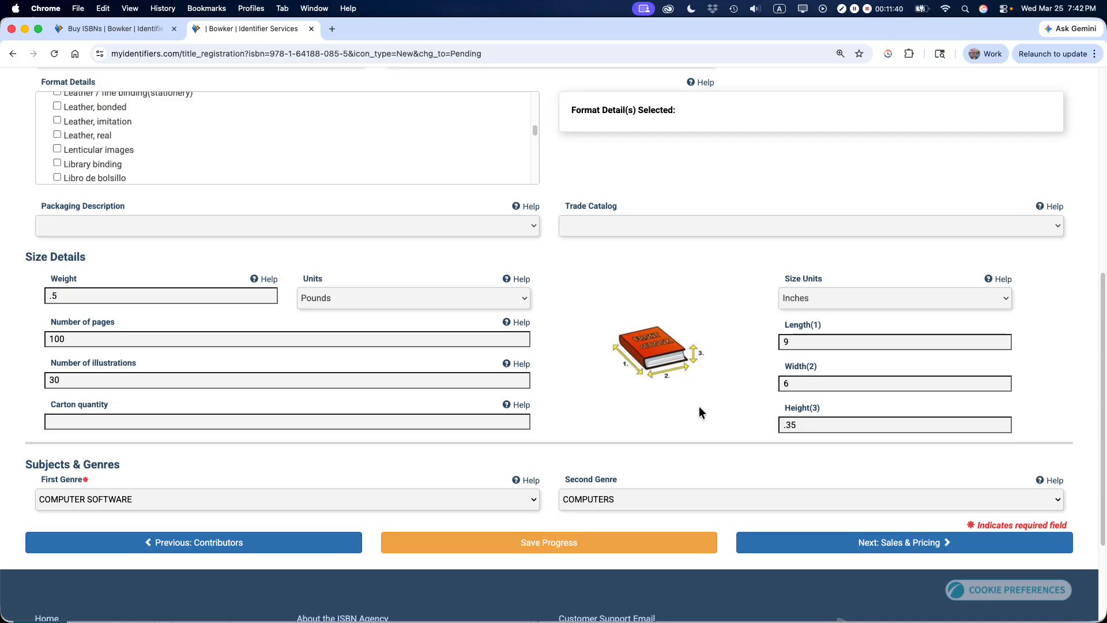
left_click(605, 552)
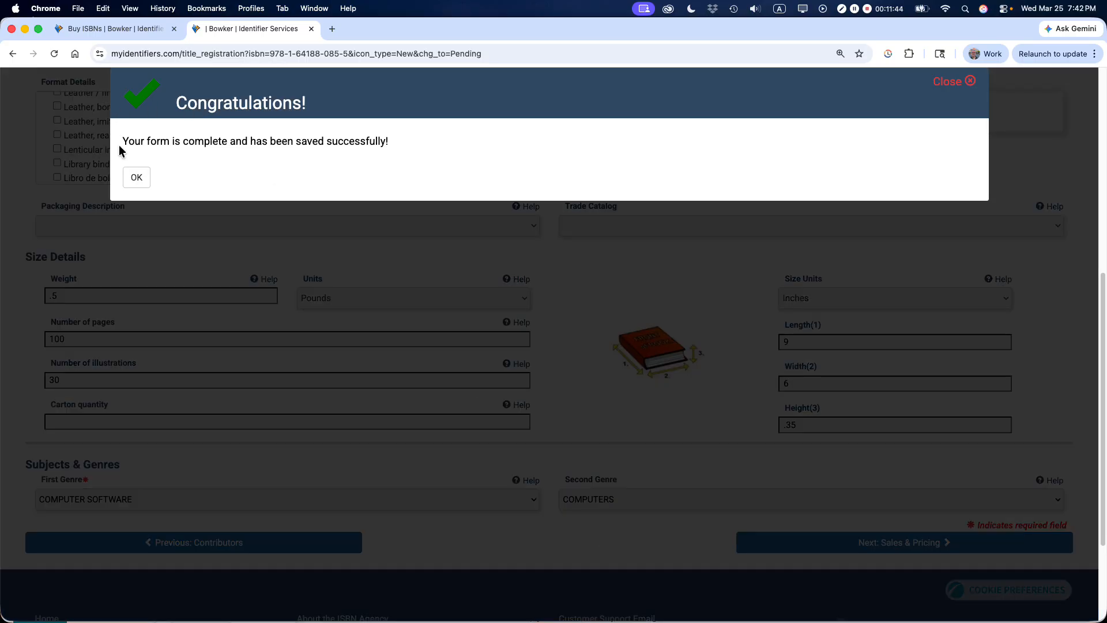
left_click(136, 177)
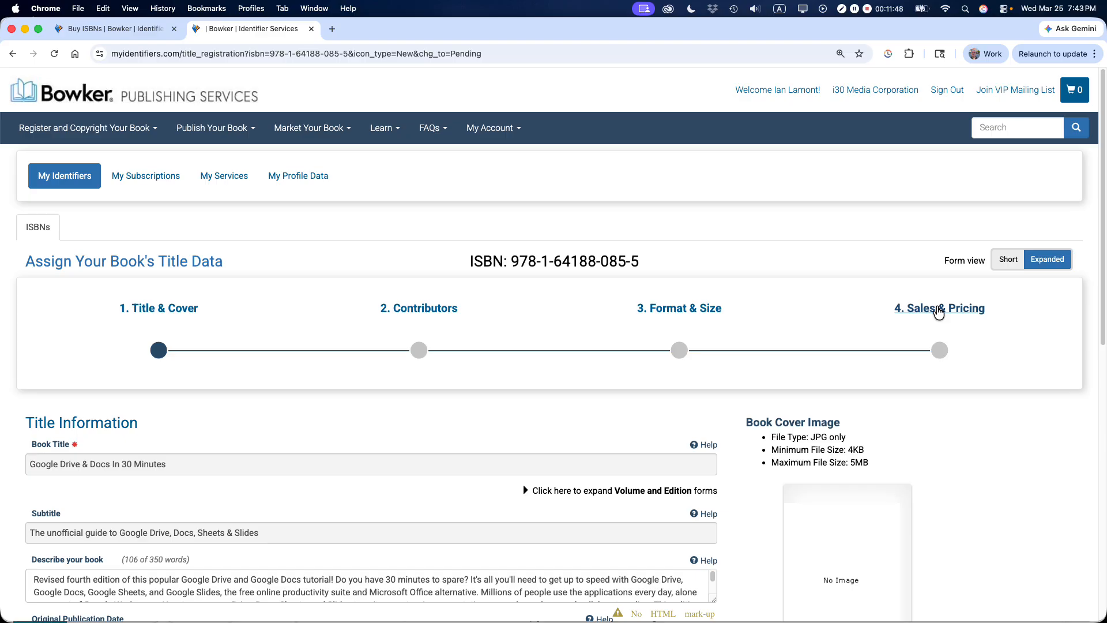
- Open the Sales & Pricing section and set the United States imprint to In 30 Minutes Guides
left_click(937, 309)
scroll(576, 314, "down", 3)
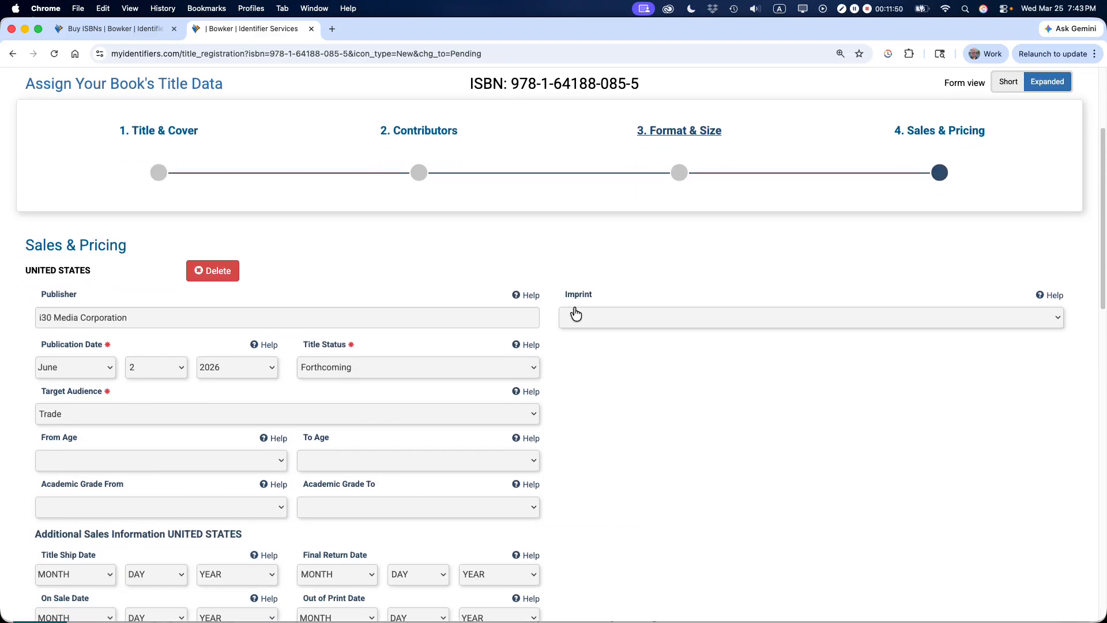
left_click(584, 320)
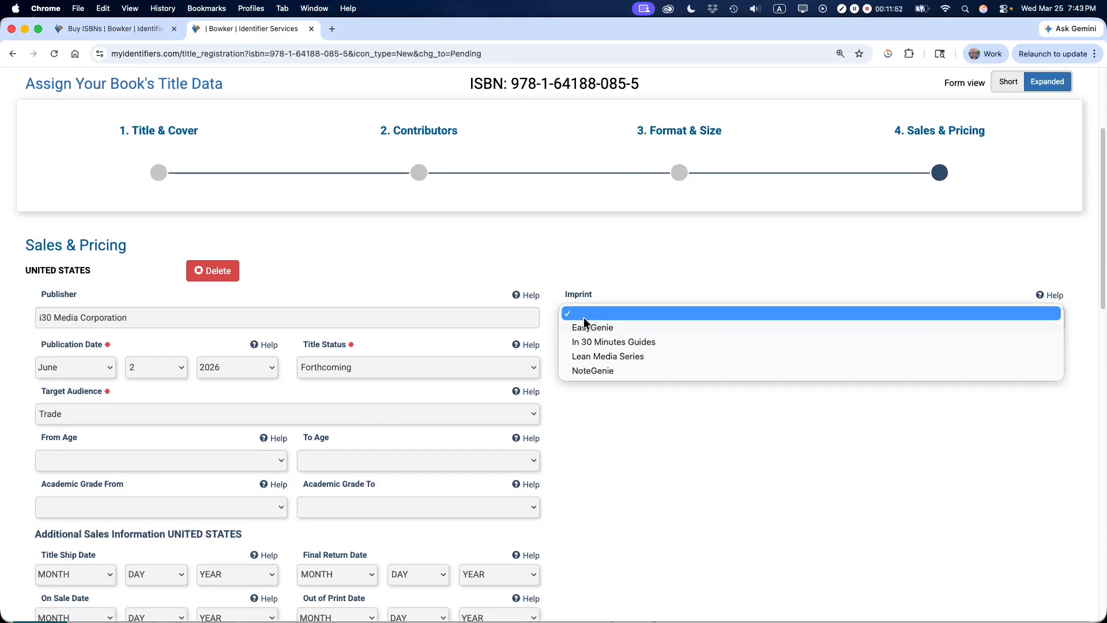
left_click(613, 343)
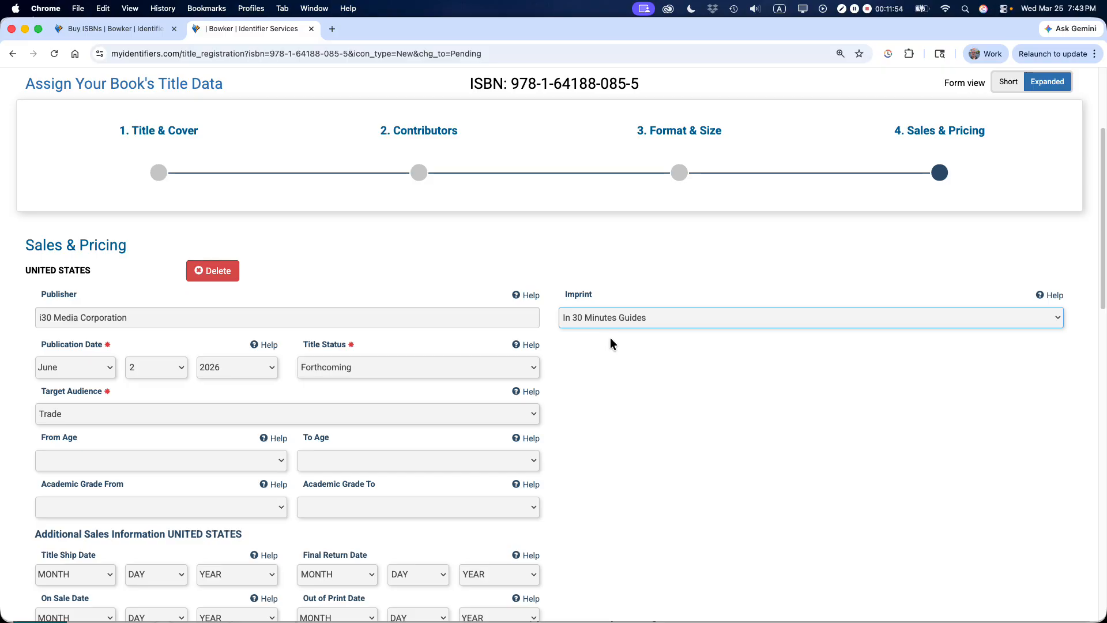
- Review the United States sales information and price data, including the available price availability options
scroll(612, 344, "down", 3)
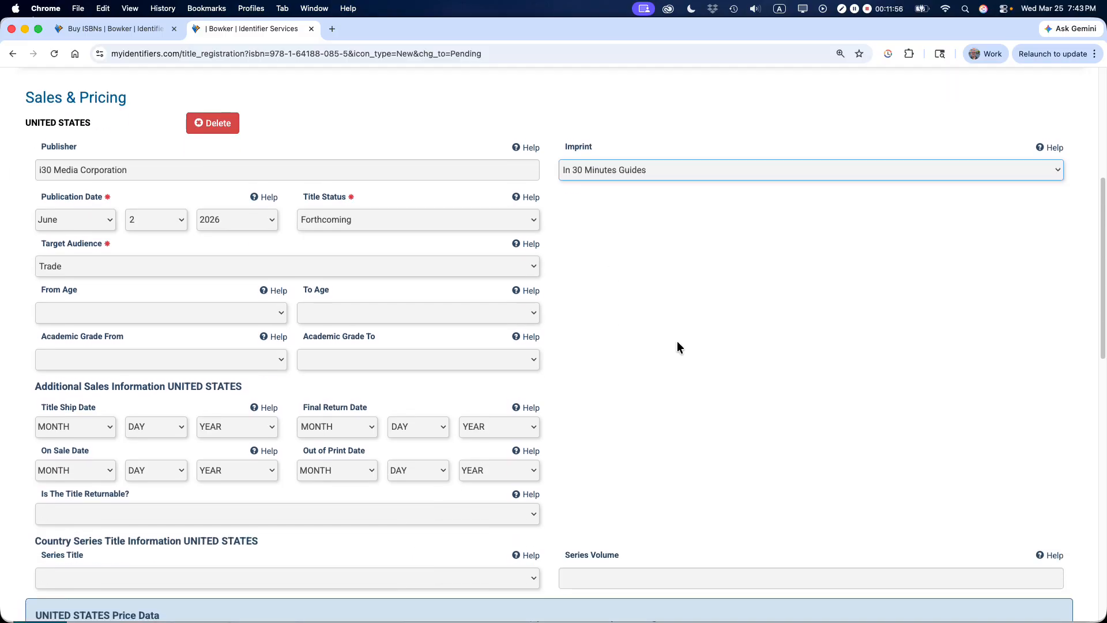
scroll(678, 342, "down", 3)
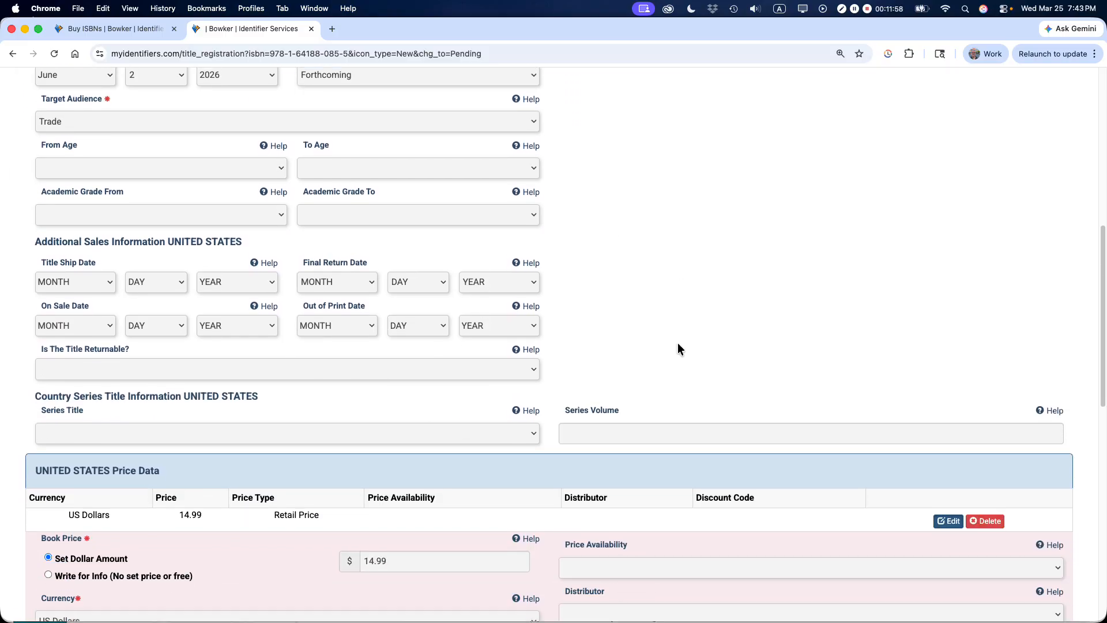
scroll(677, 343, "down", 2)
scroll(679, 341, "down", 1)
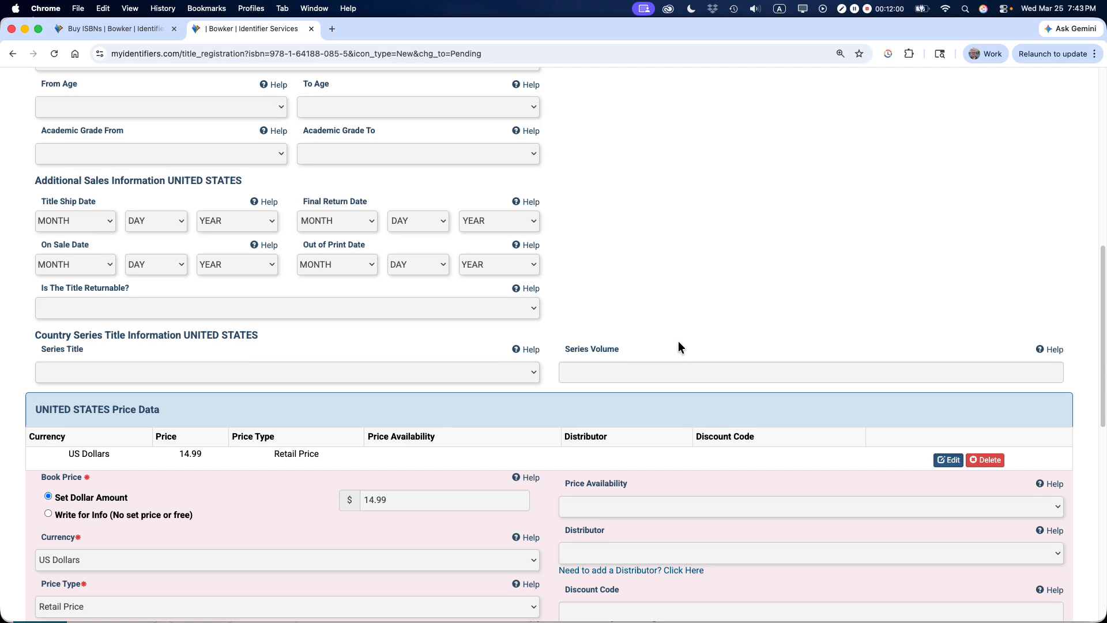
scroll(679, 344, "down", 3)
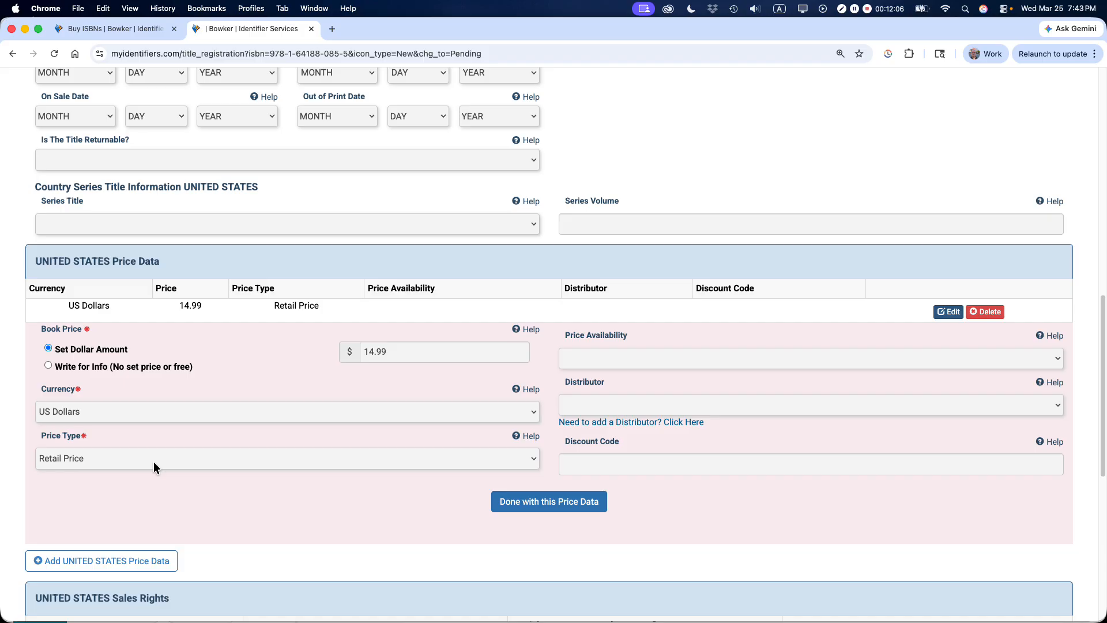
left_click(637, 363)
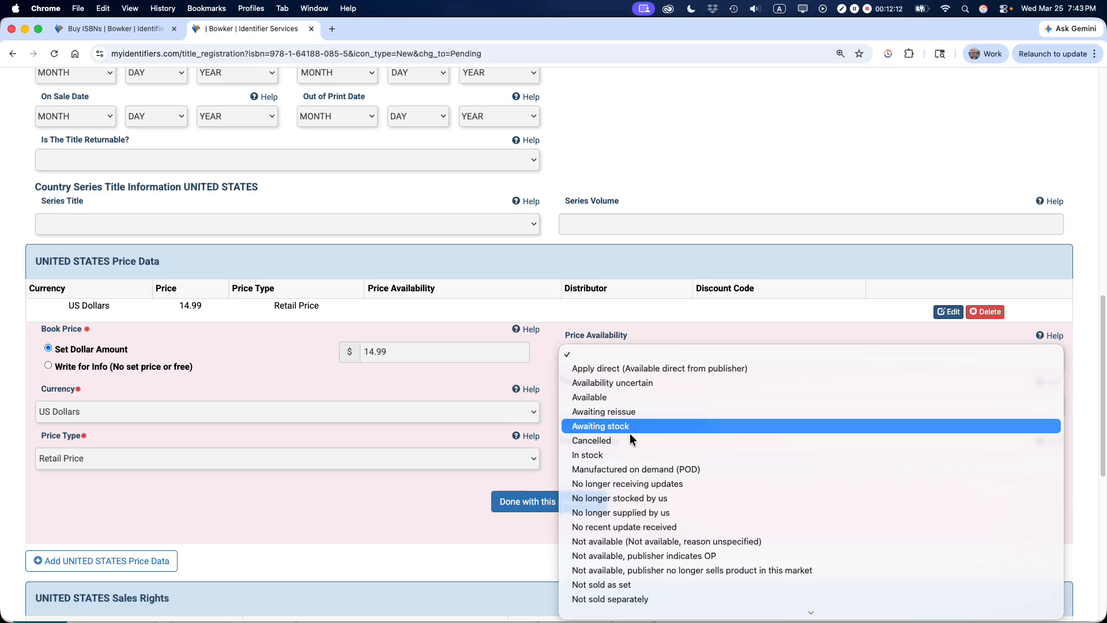
left_click(713, 319)
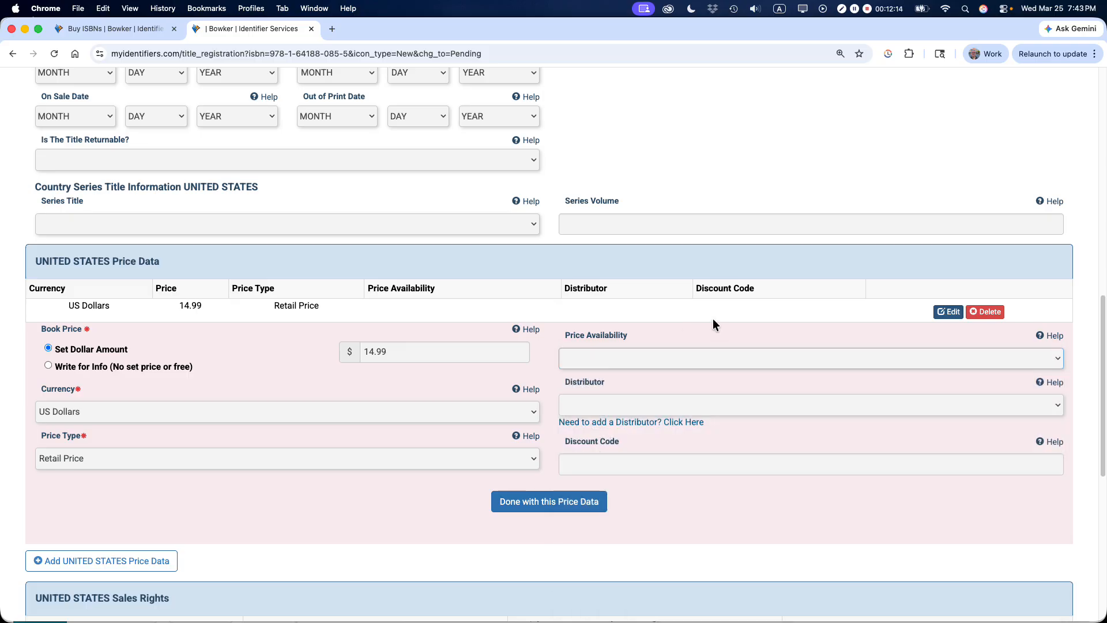
- Finish the United States price data entry and submit the title registration
left_click(529, 508)
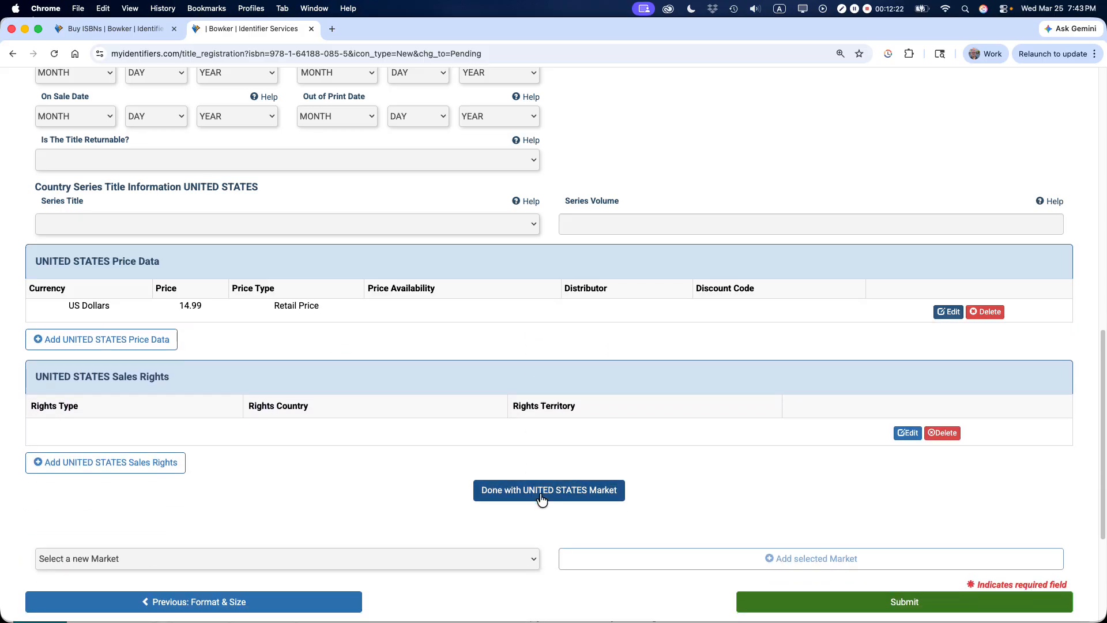
left_click(820, 609)
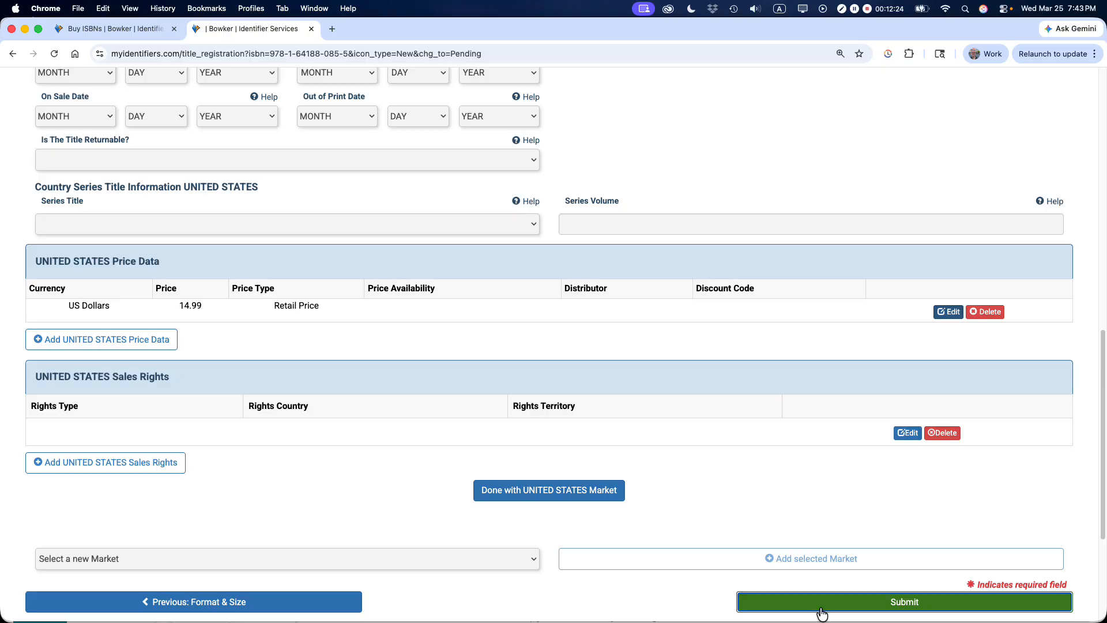